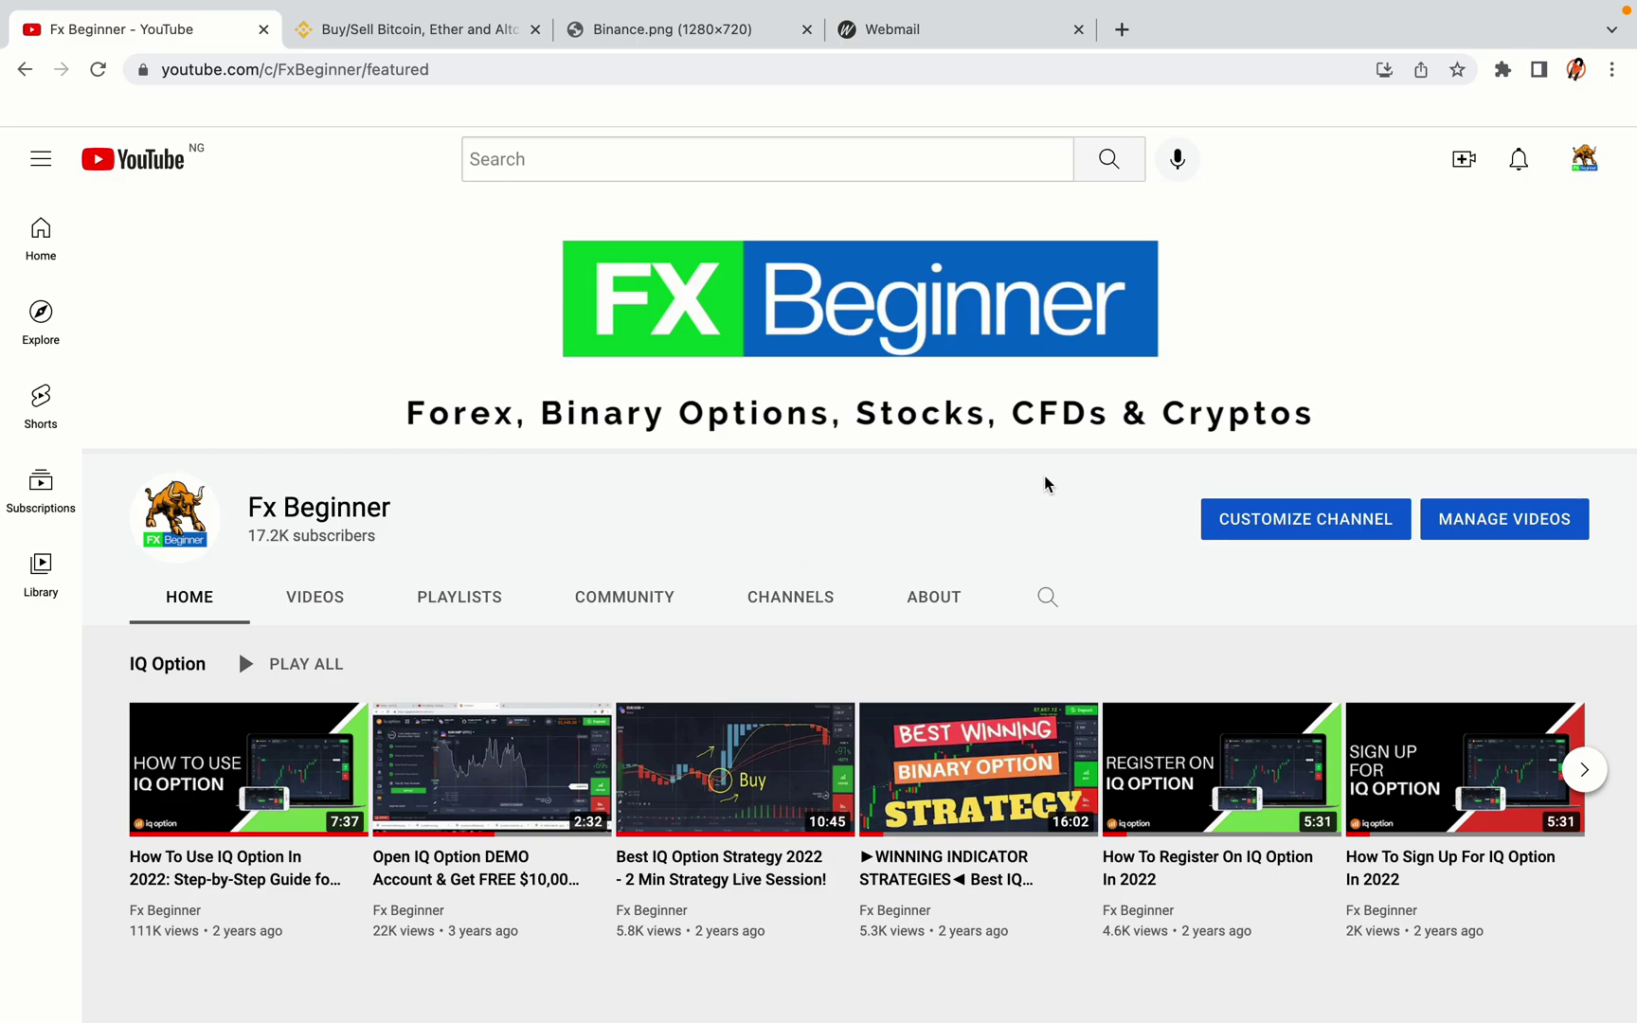
Switch from the Fx Beginner YouTube channel to the Binance homepage tab.
left_click(406, 28)
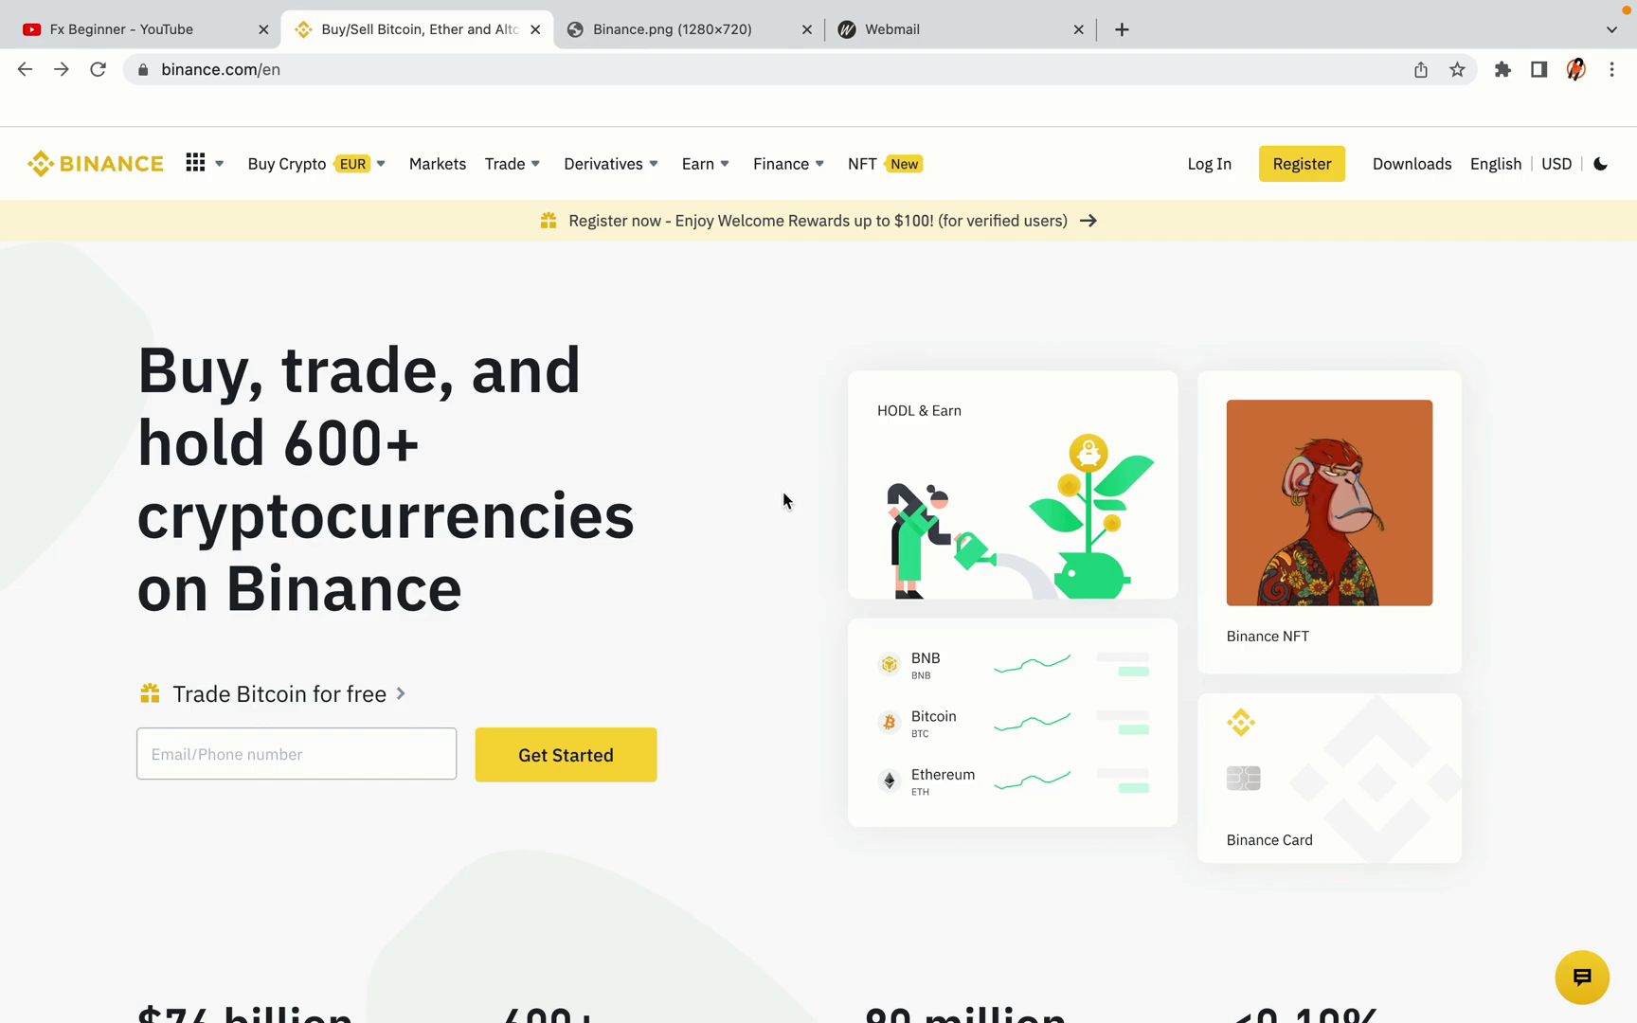
scroll(794, 570, "down", 4)
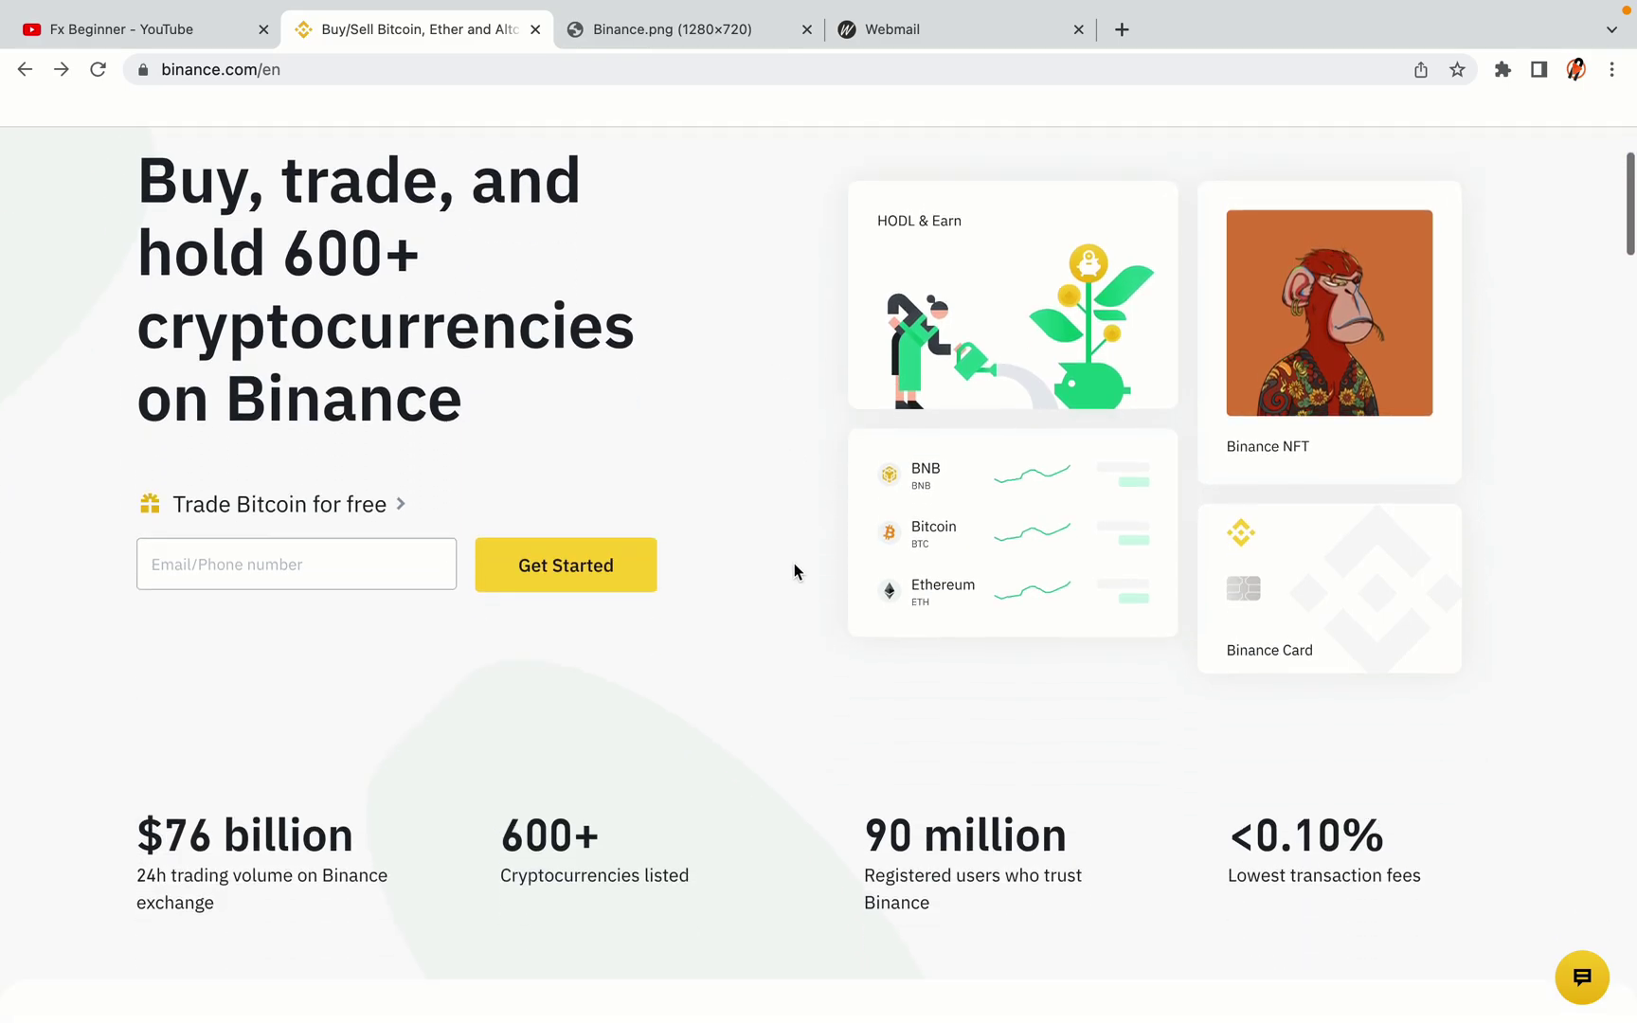
scroll(794, 570, "down", 1)
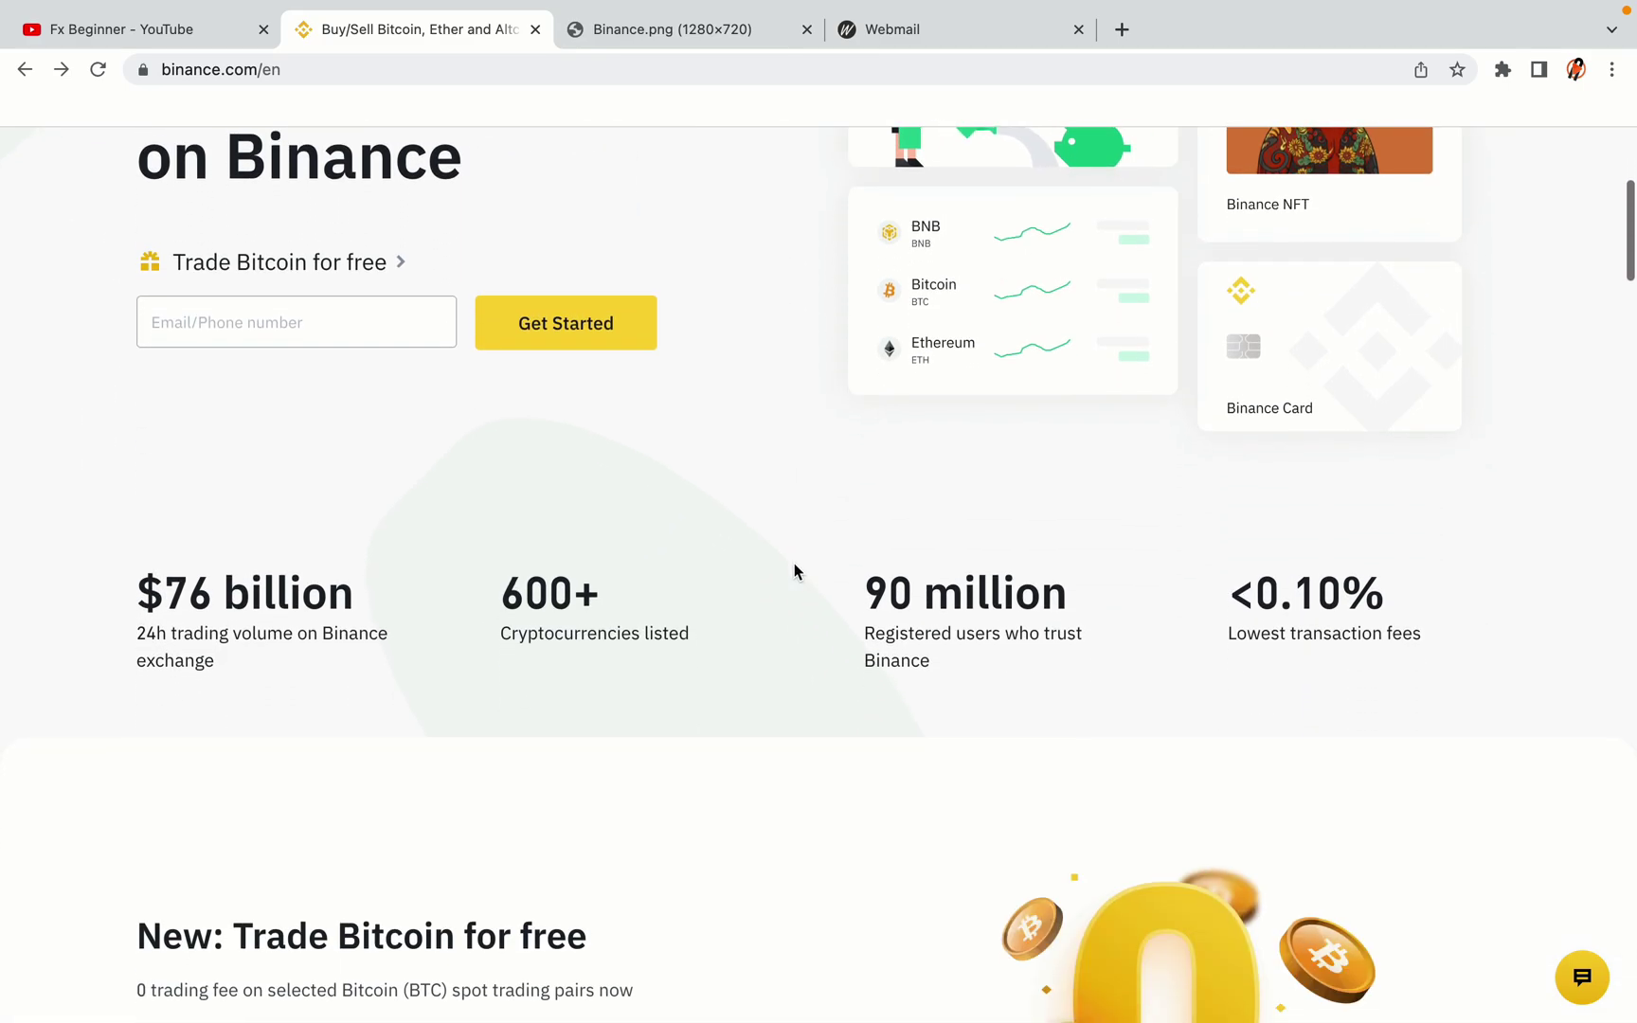
scroll(794, 569, "down", 5)
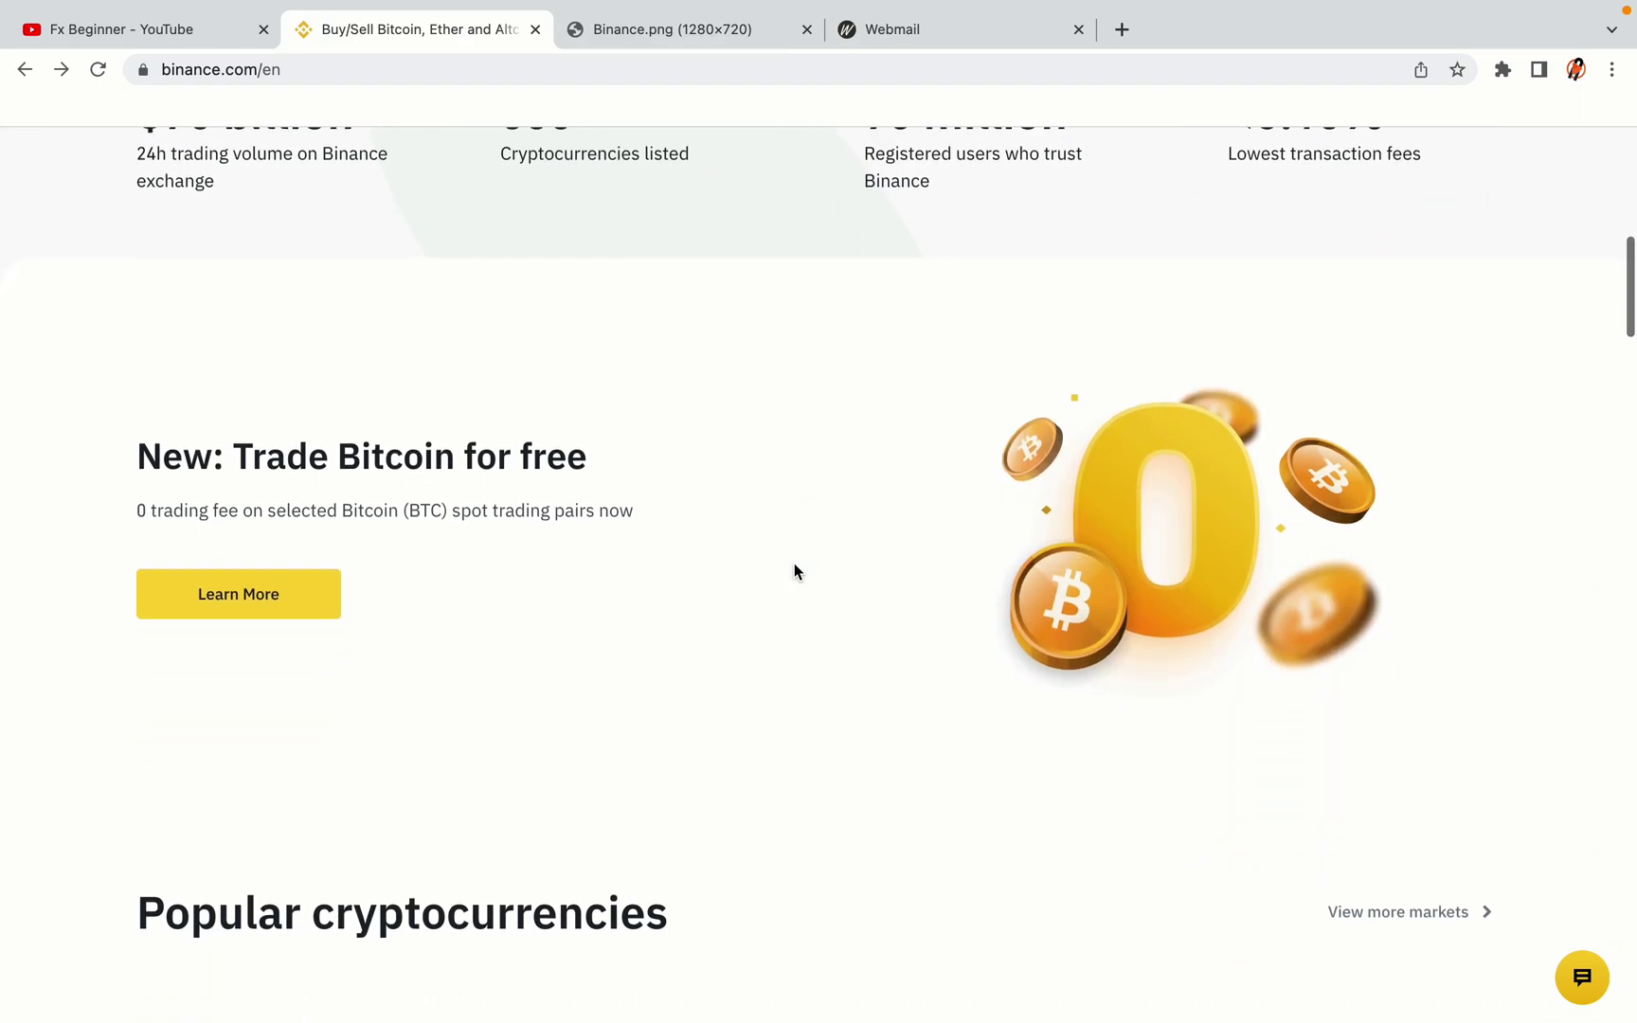
scroll(794, 569, "up", 3)
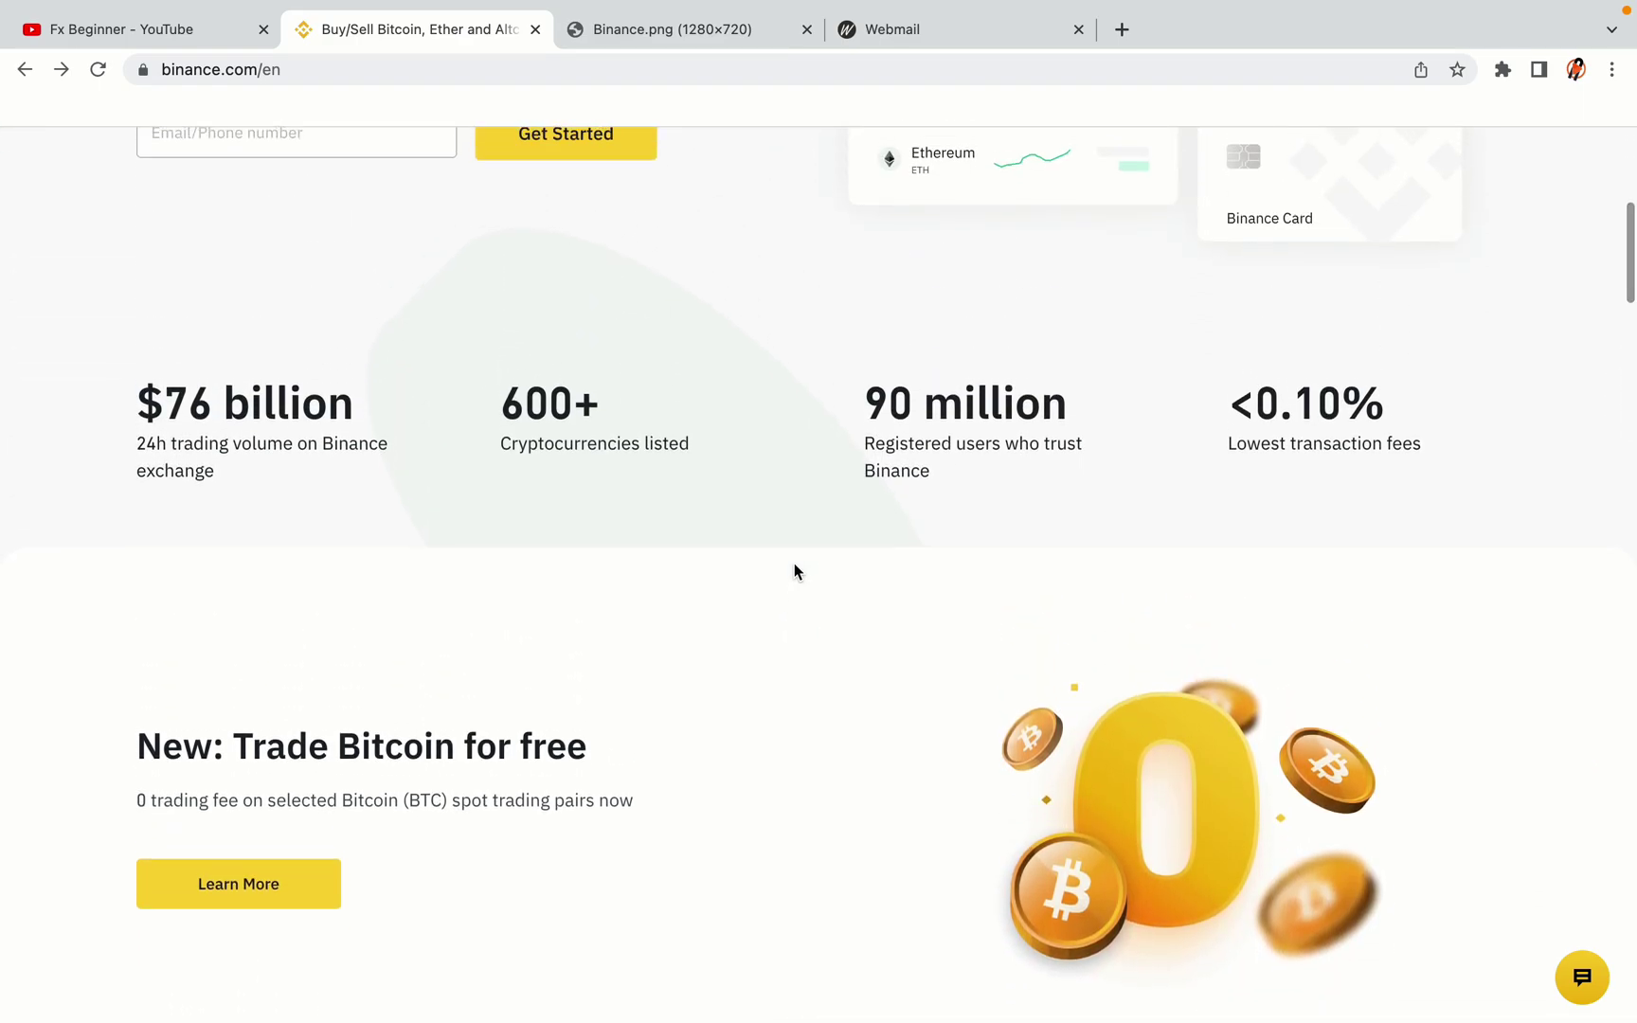
scroll(794, 570, "down", 10)
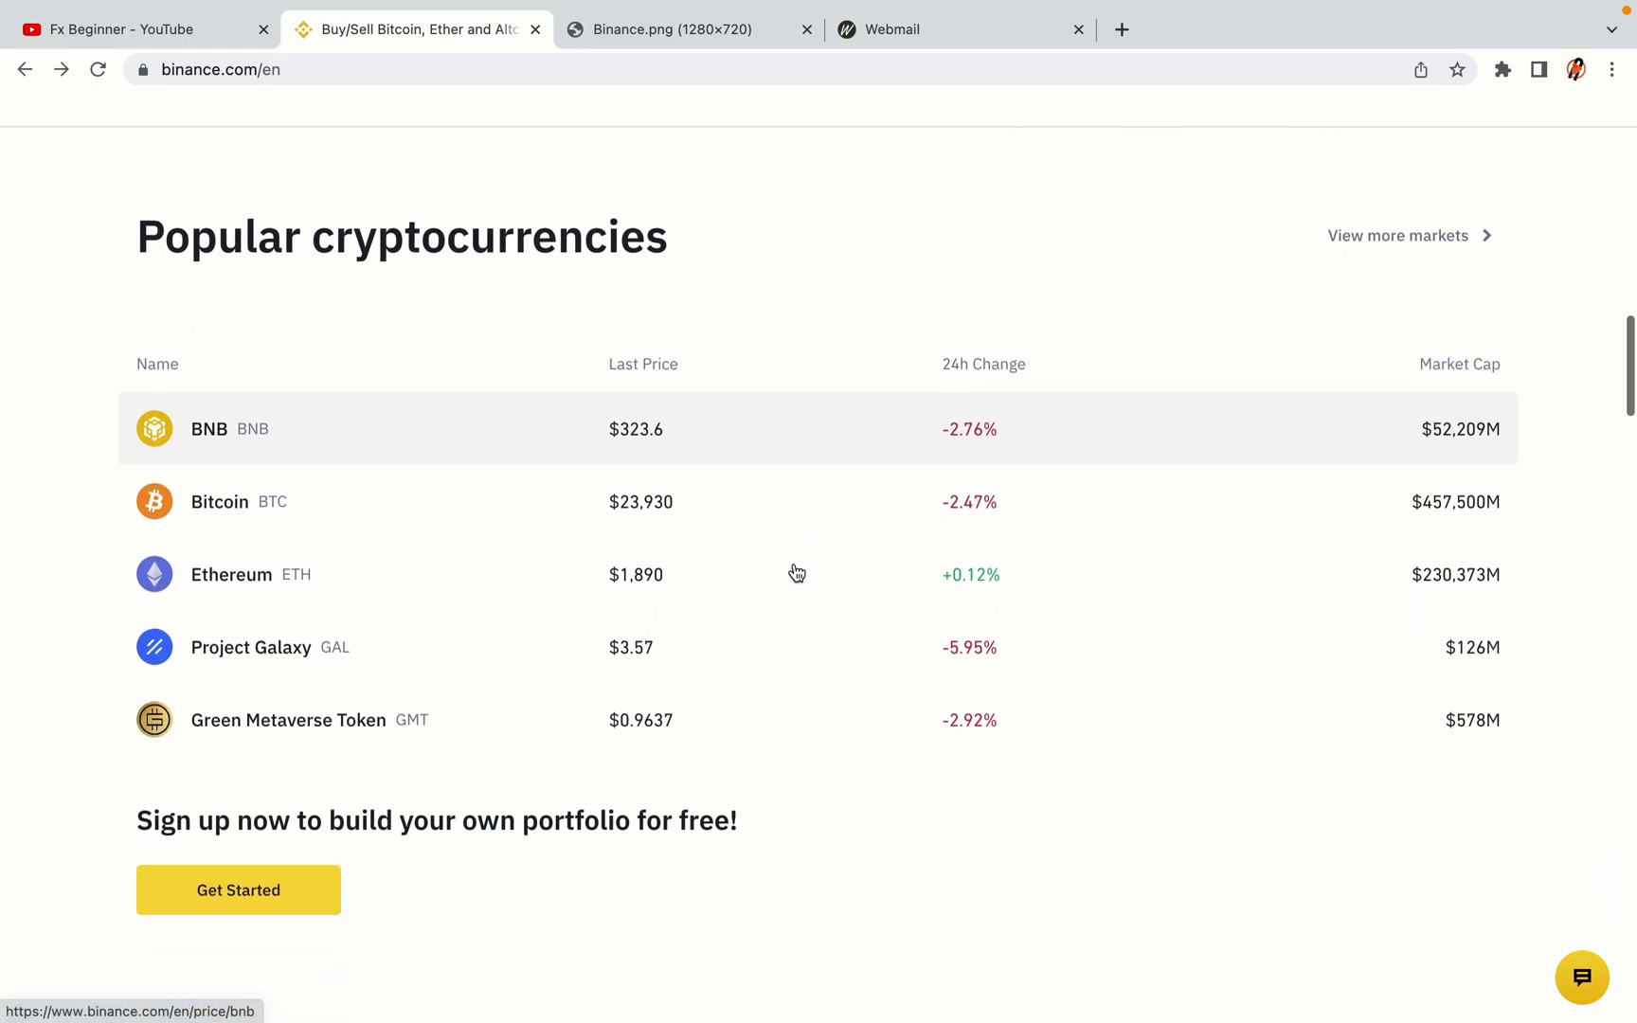
scroll(795, 572, "down", 3)
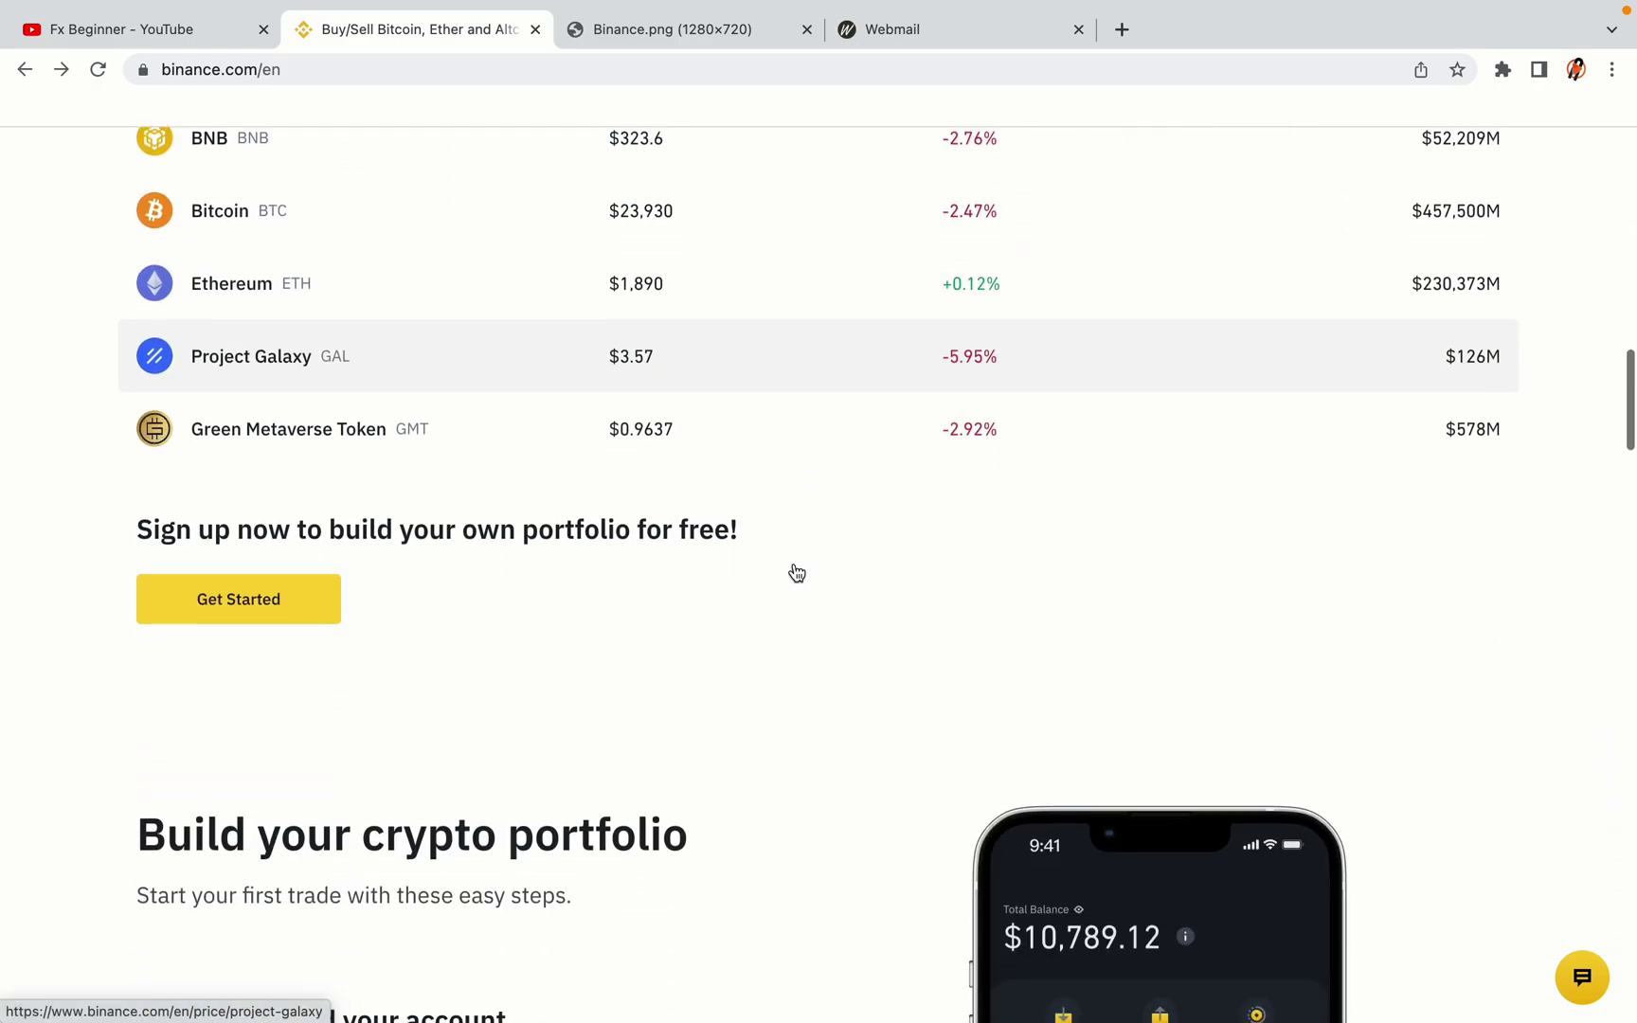
scroll(795, 572, "down", 6)
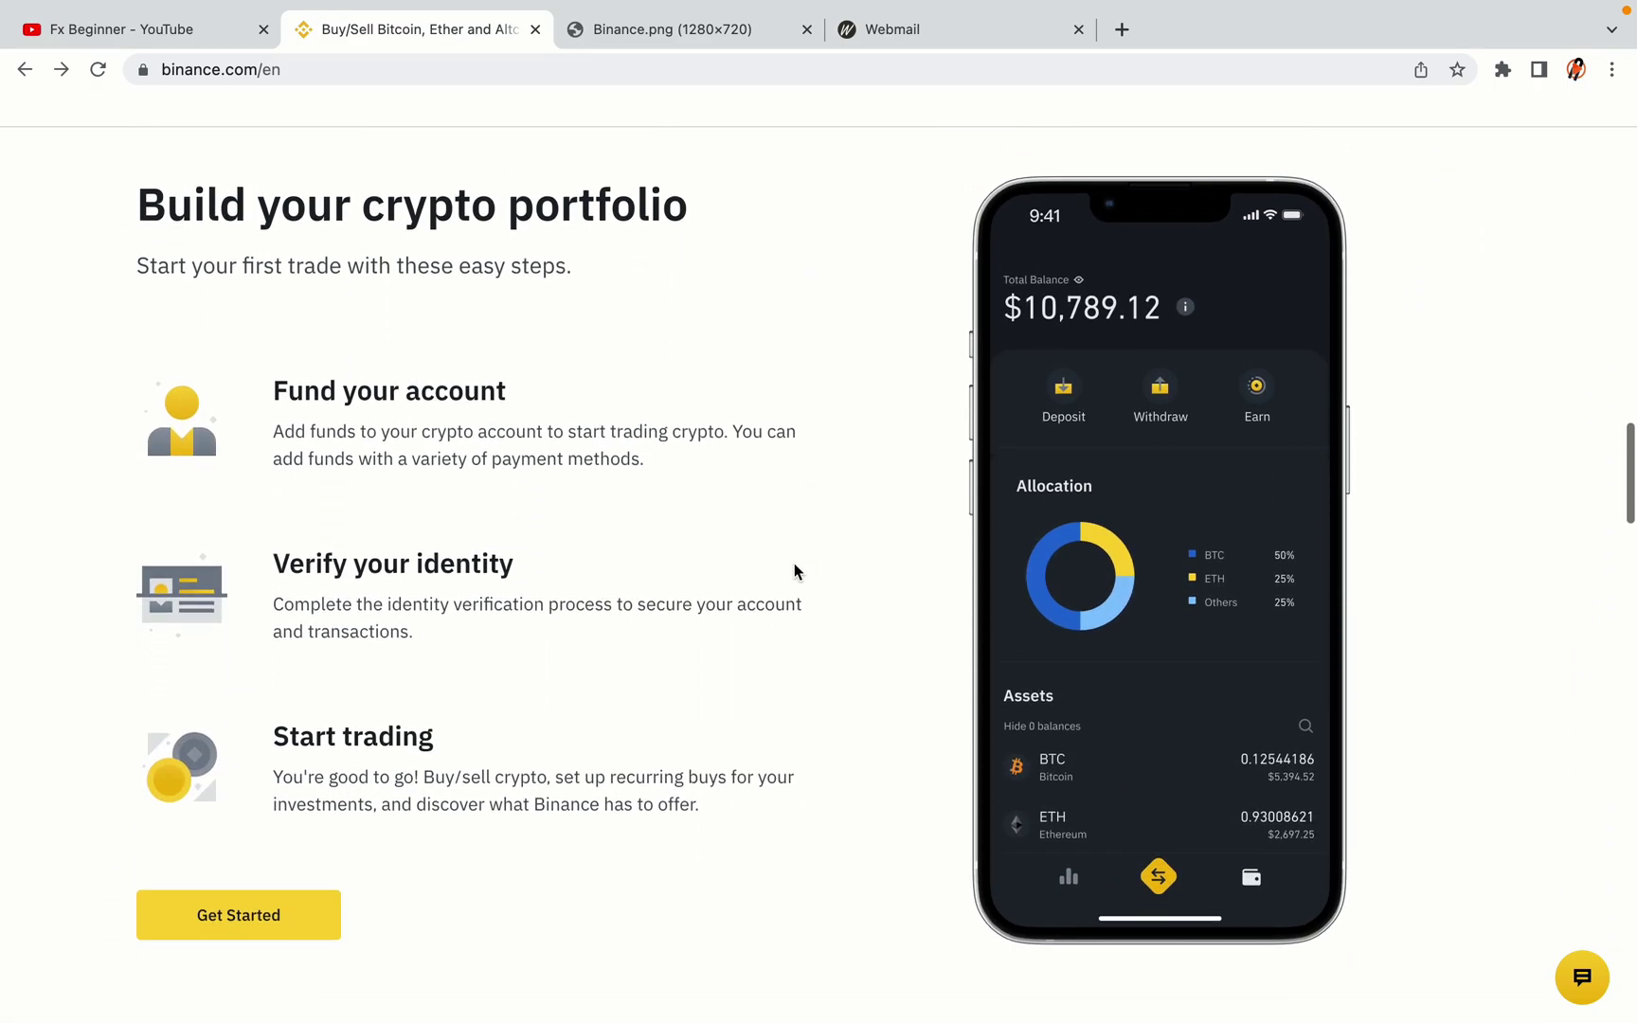
scroll(794, 570, "down", 9)
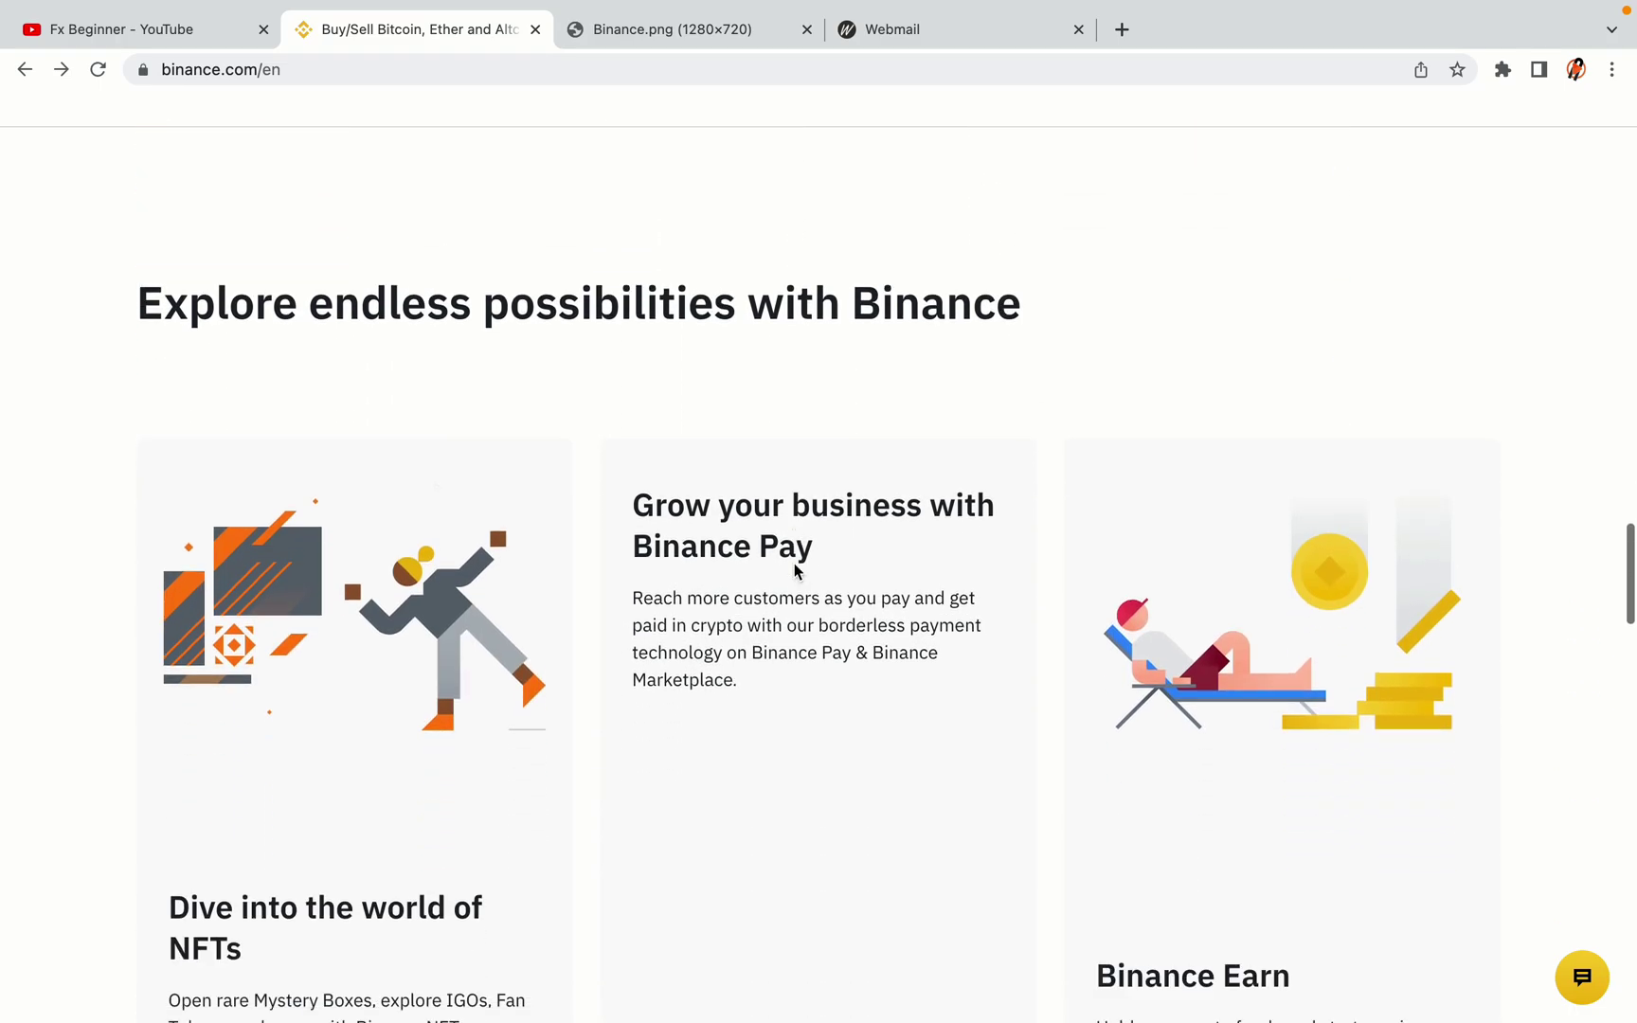
scroll(794, 570, "down", 10)
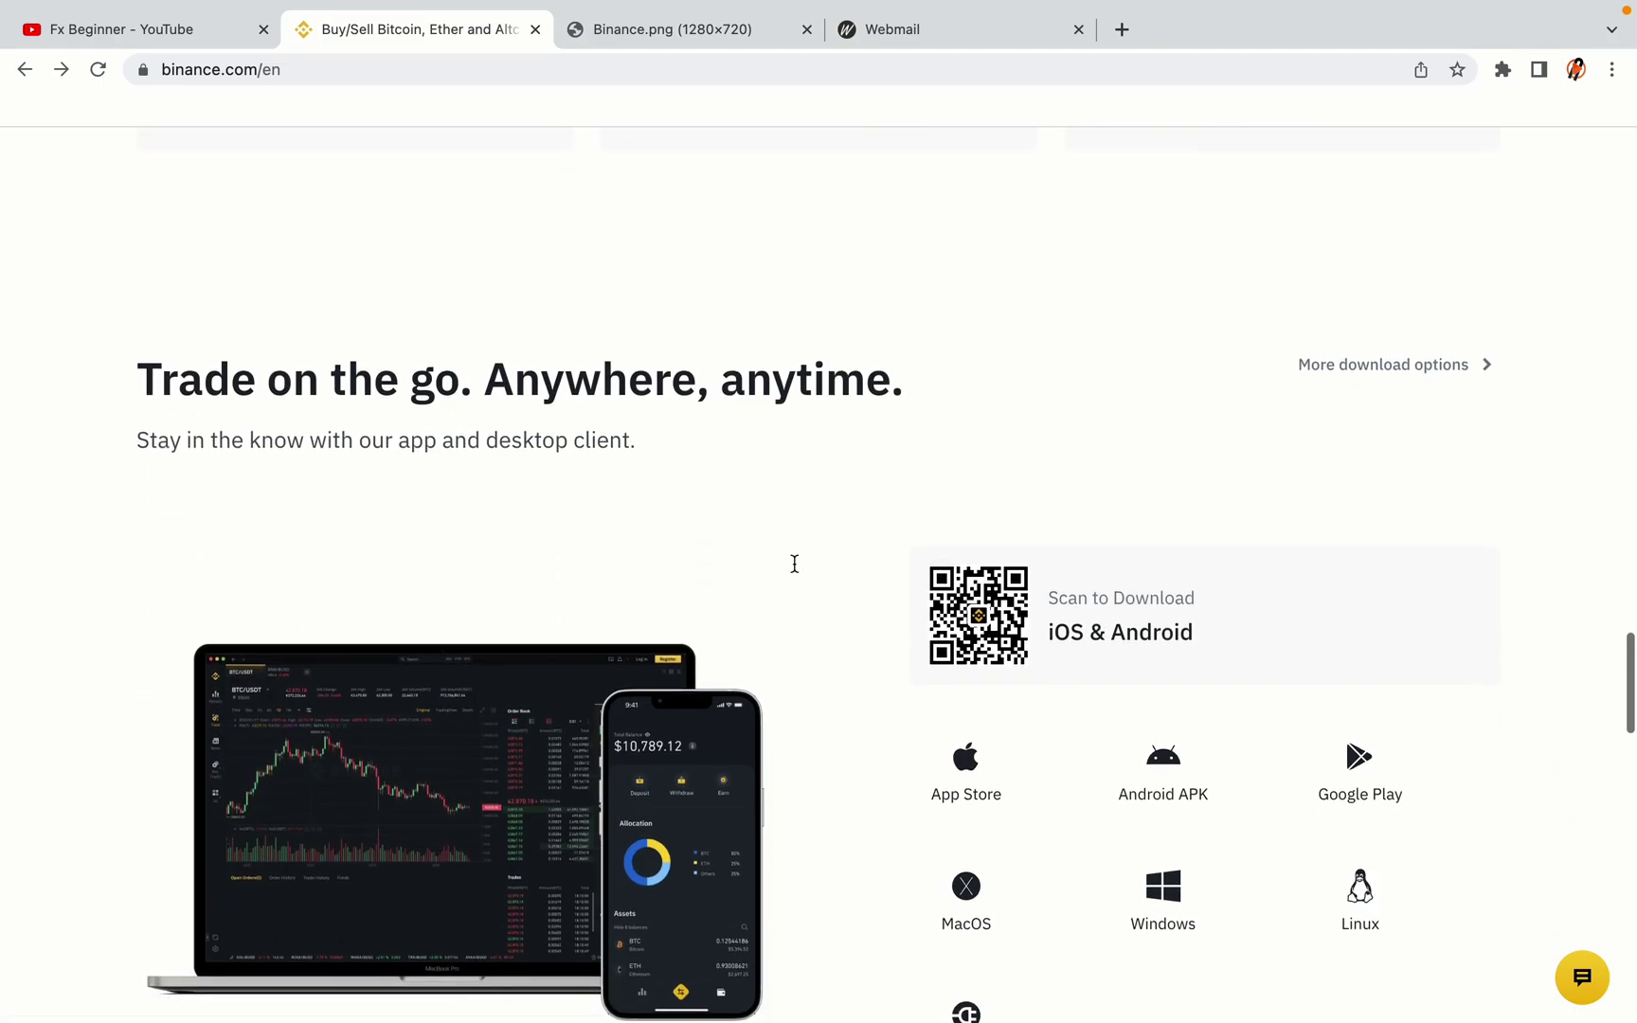
scroll(794, 564, "down", 7)
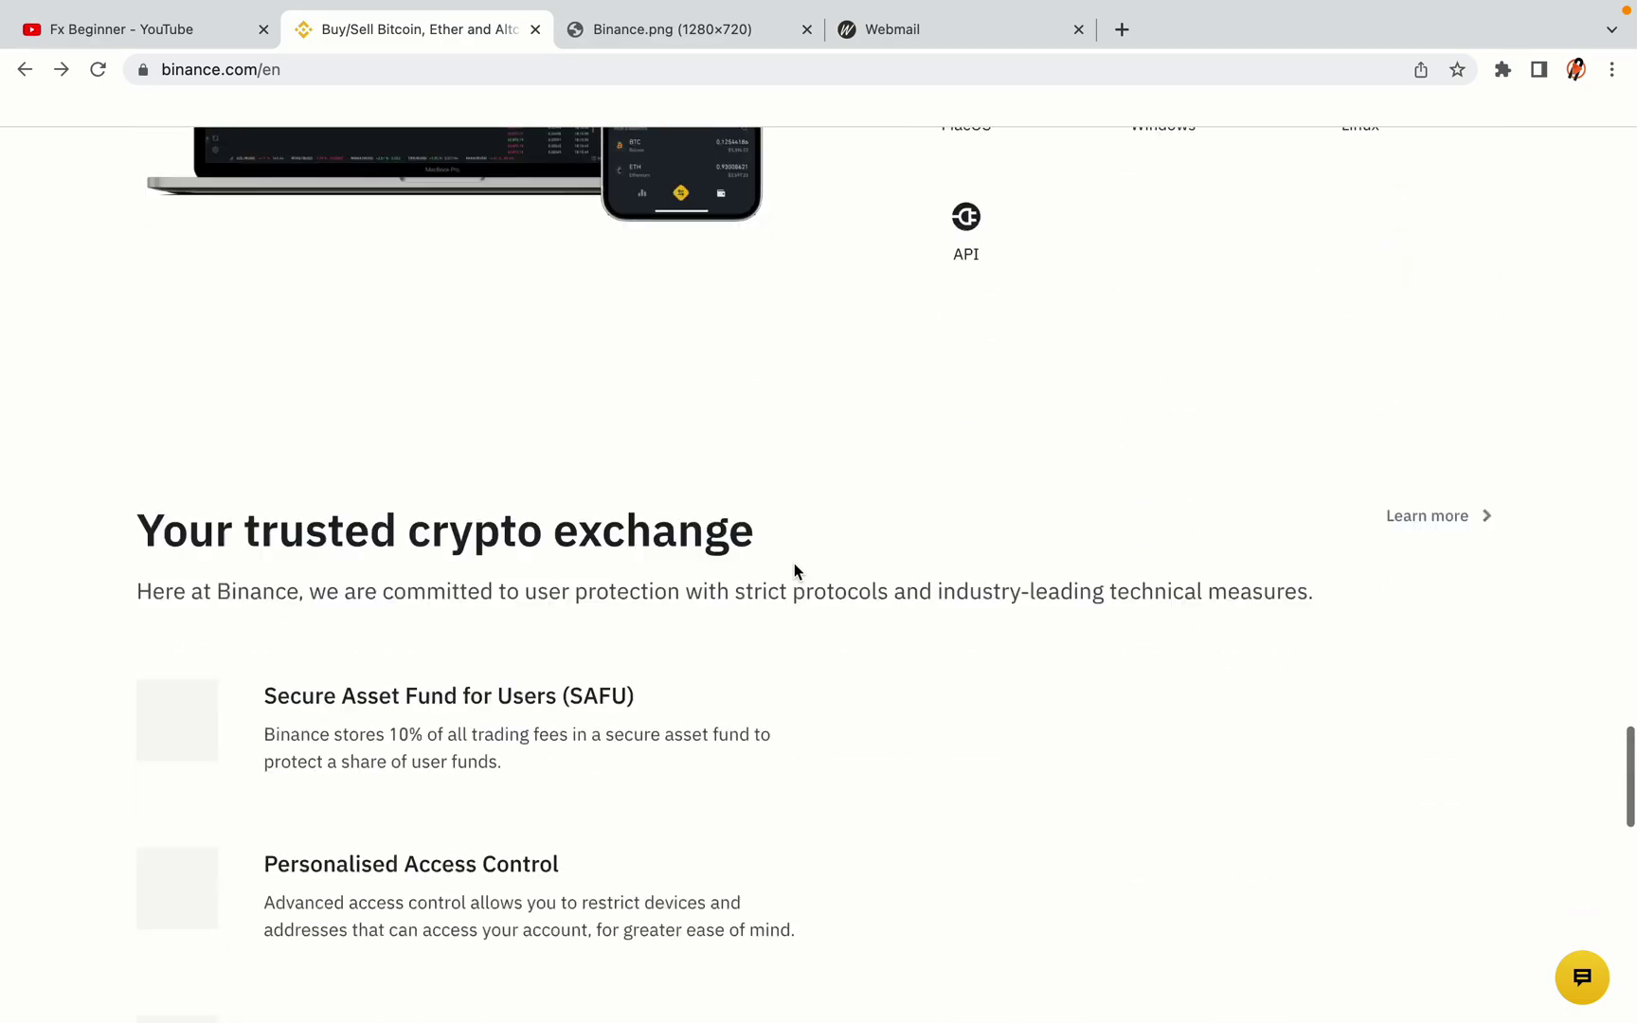
scroll(794, 567, "down", 4)
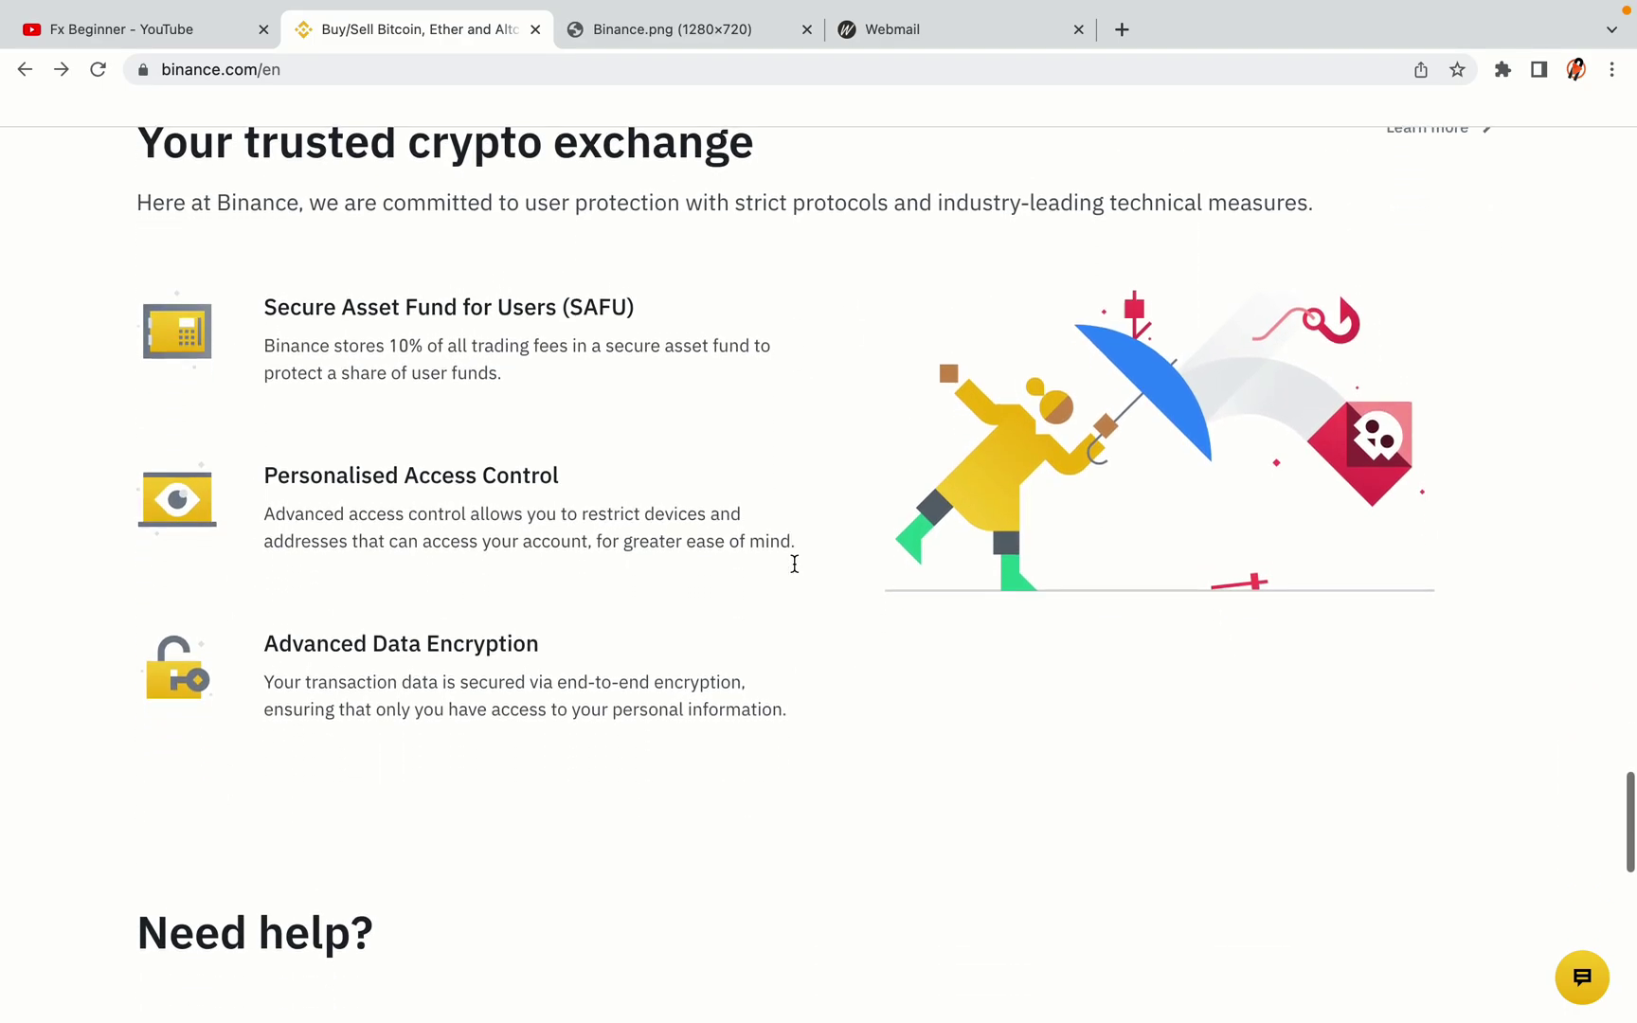
scroll(794, 564, "down", 6)
scroll(794, 562, "up", 18)
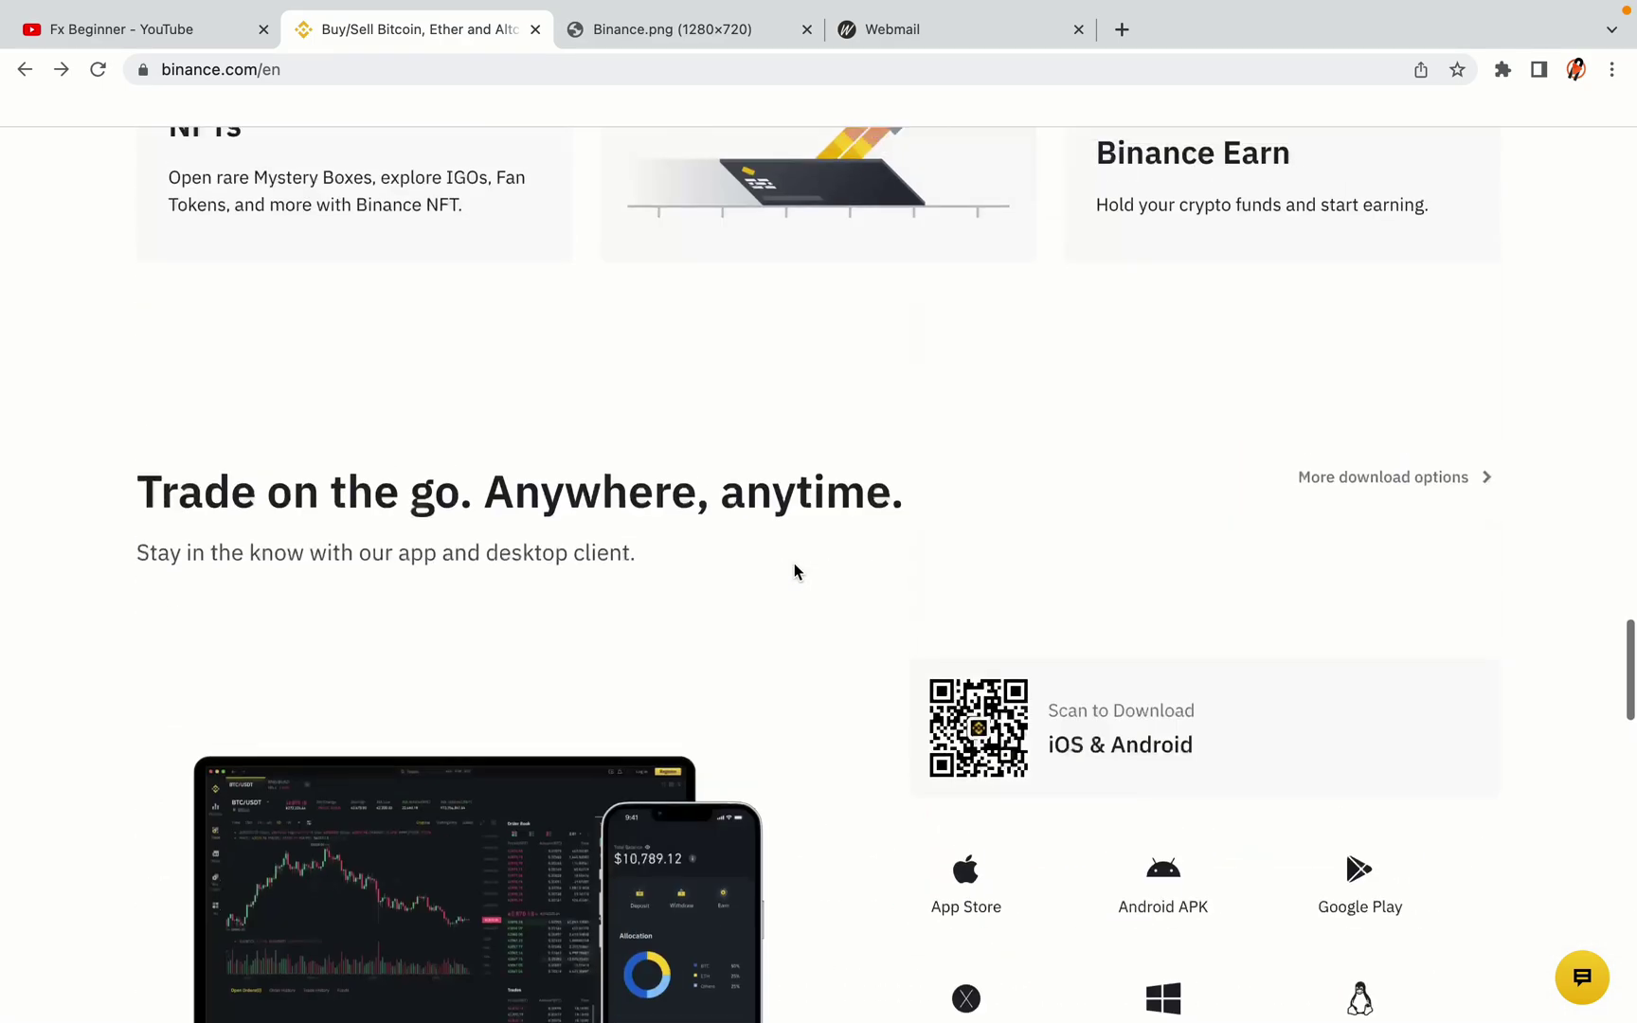
scroll(794, 562, "up", 20)
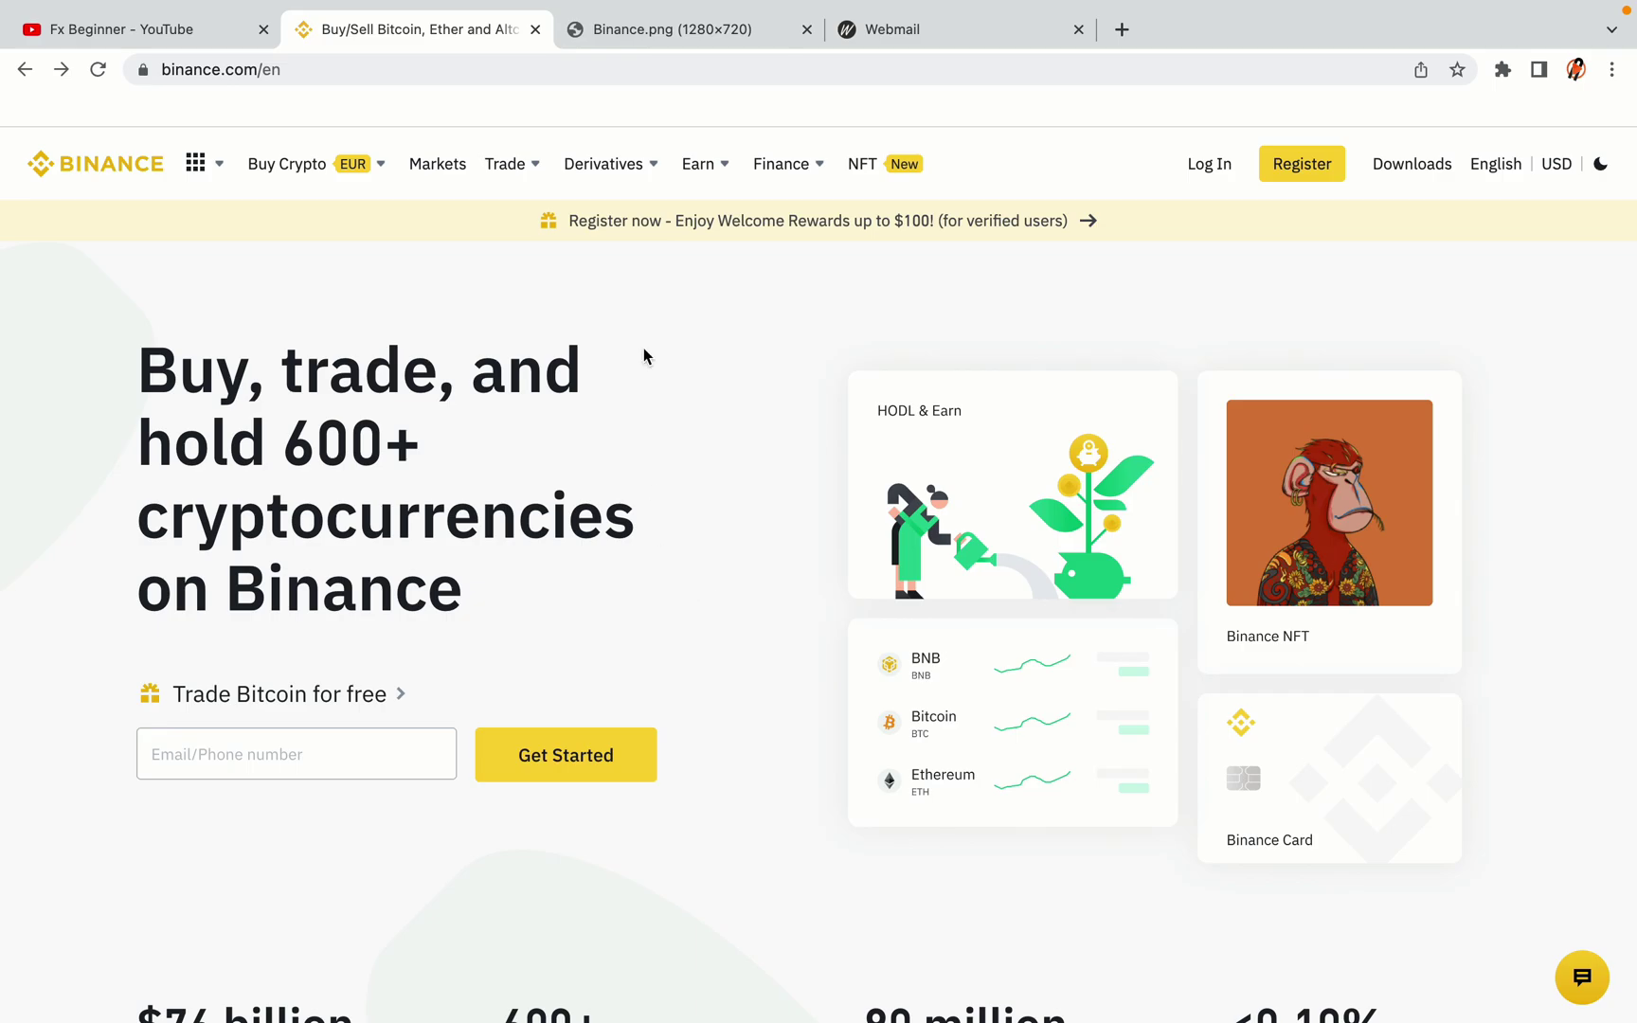
left_click(683, 27)
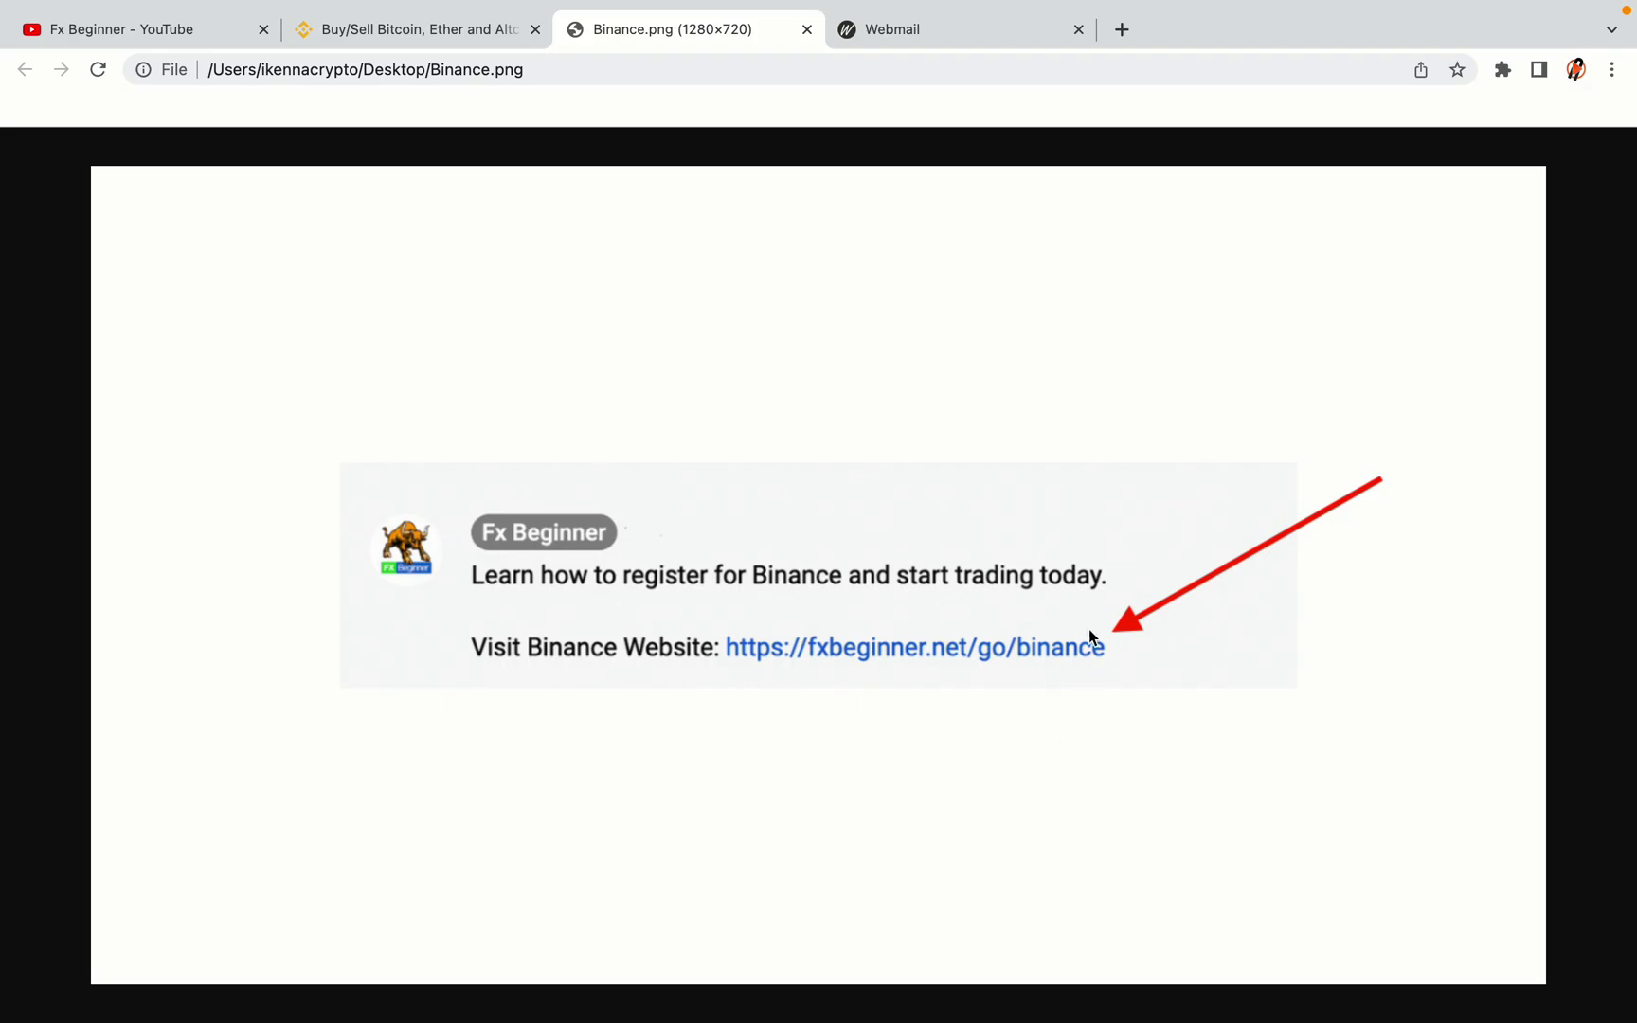
key("ctrl+shift+Tab")
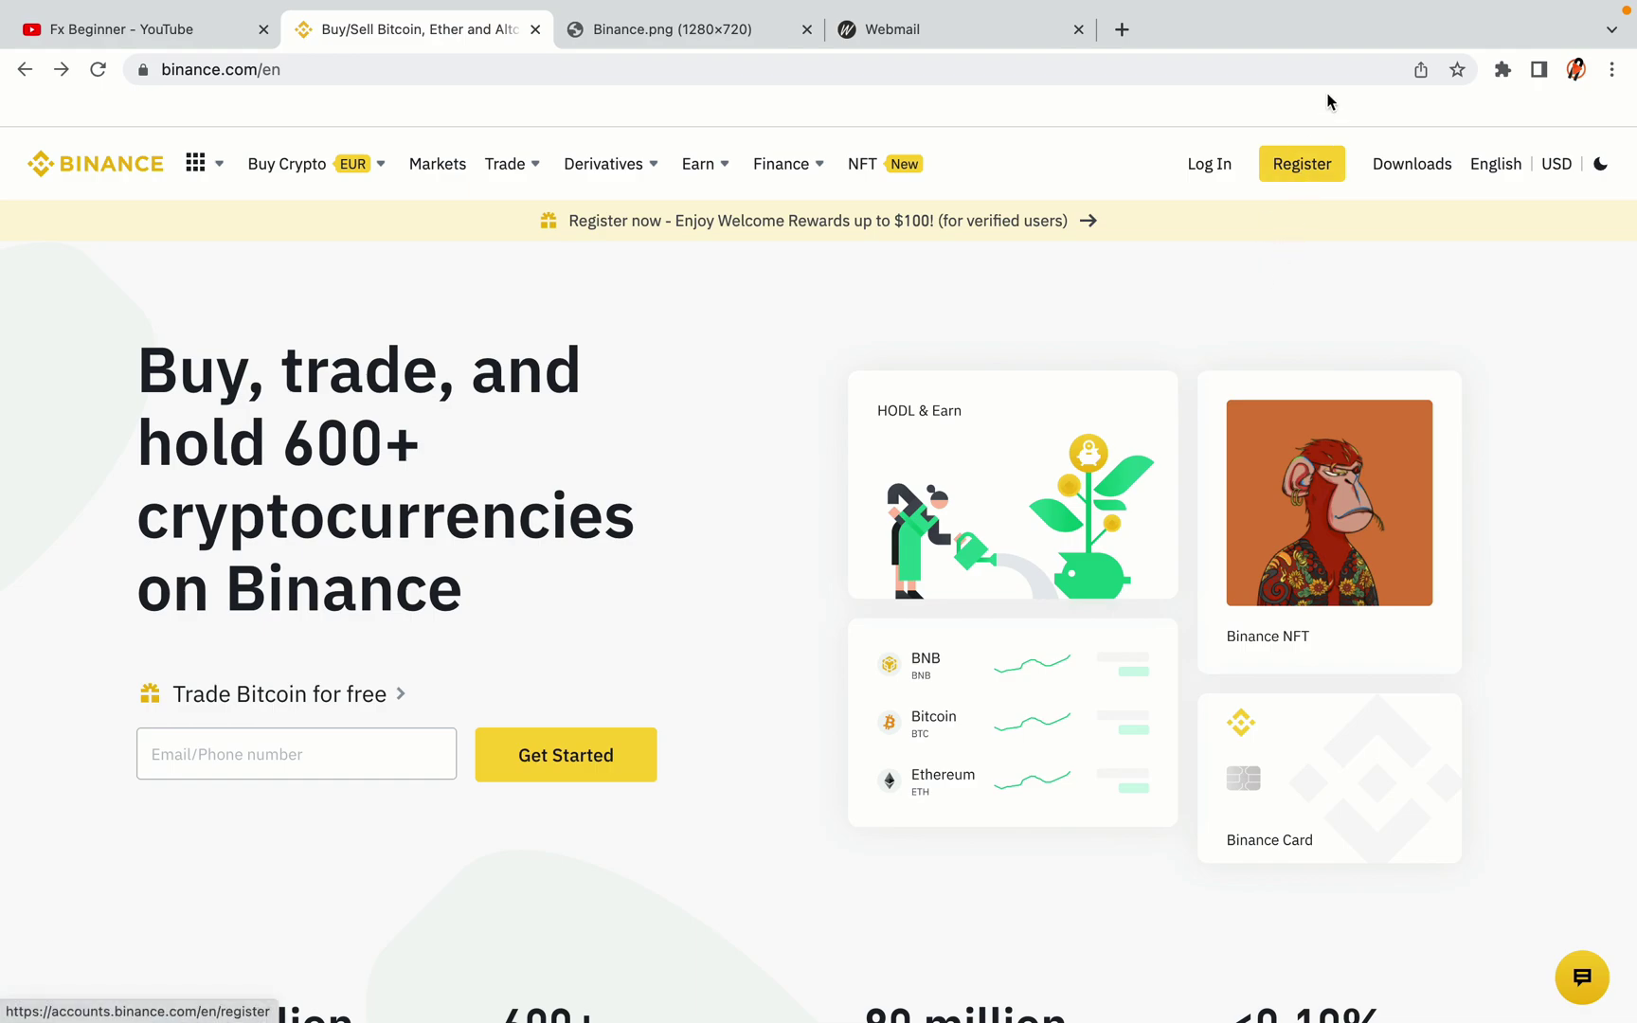
Start a new account sign-up from the Binance homepage to reach the Welcome to Binance page.
left_click(1315, 177)
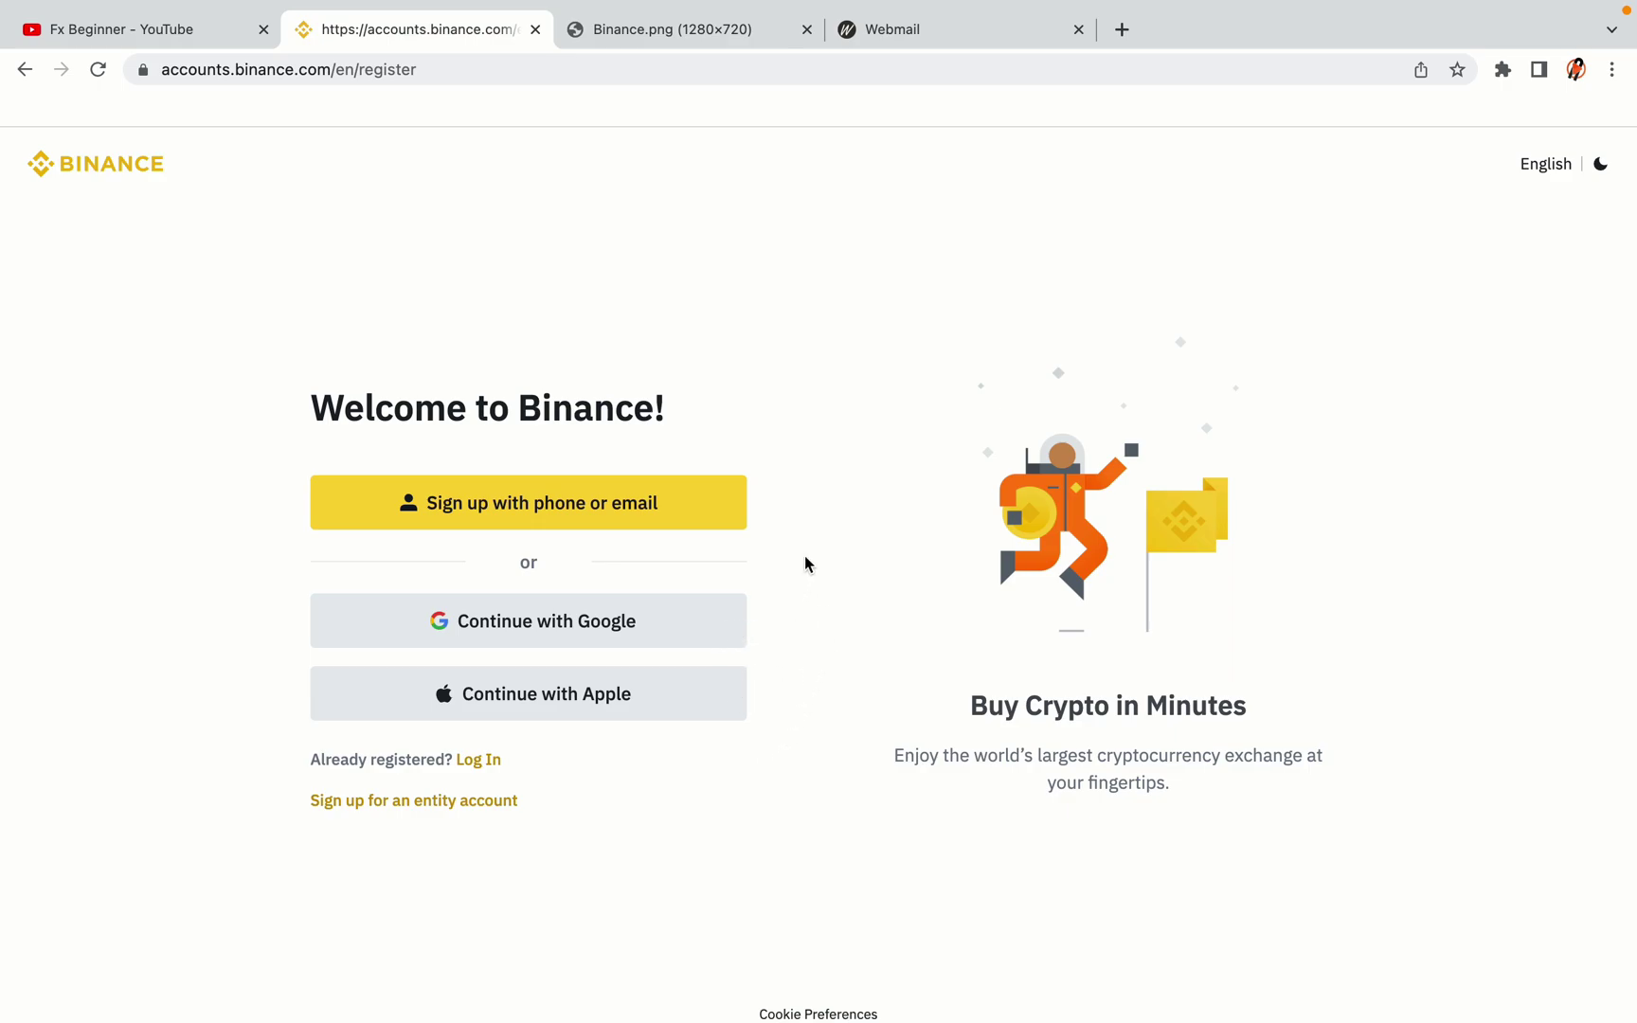
Register a personal account with email and password, then bring the Webmail inbox into view.
left_click(676, 523)
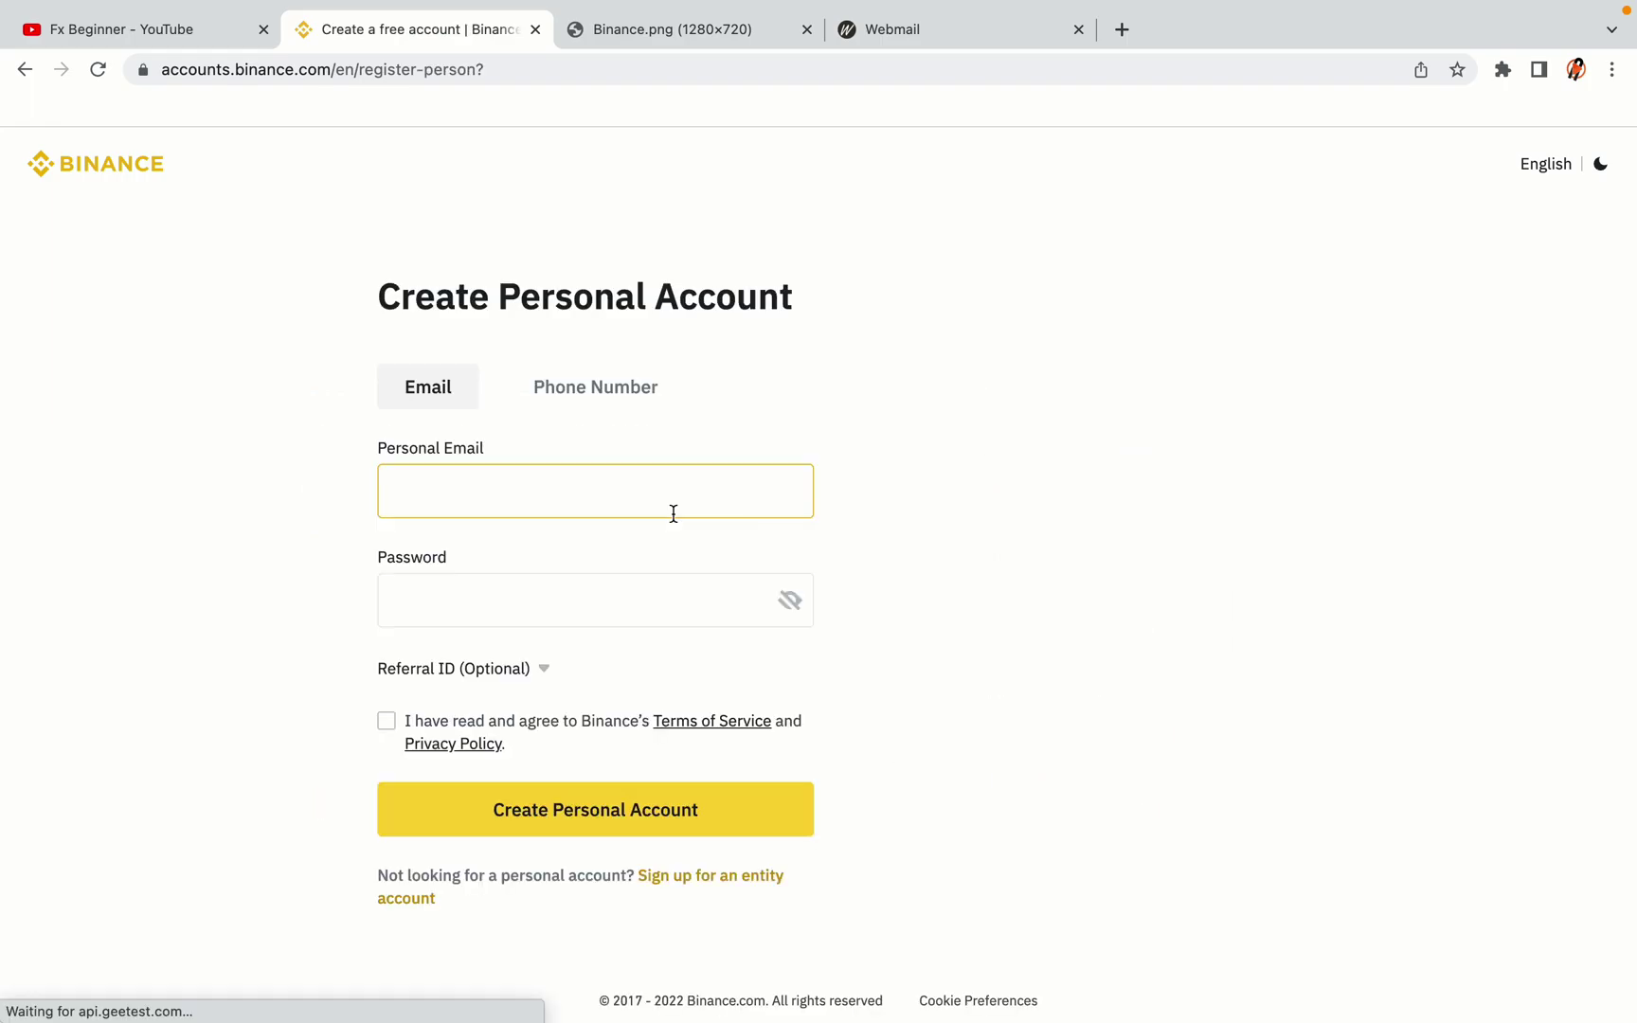
left_click(1004, 579)
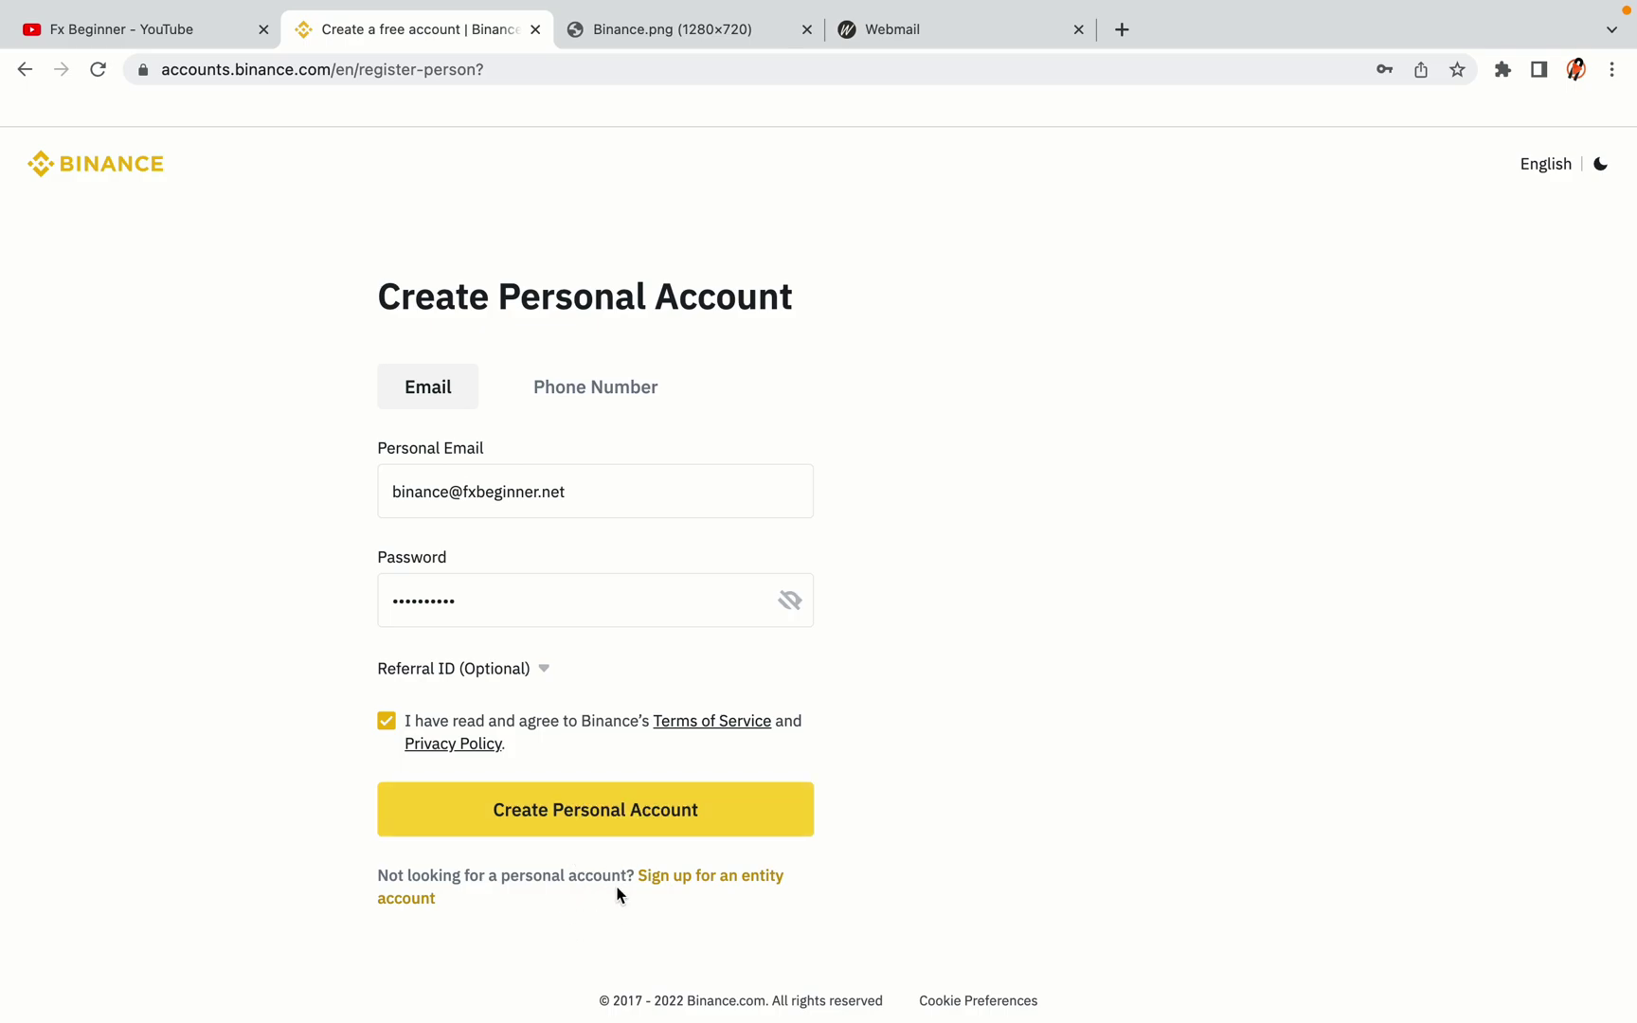
left_click(625, 820)
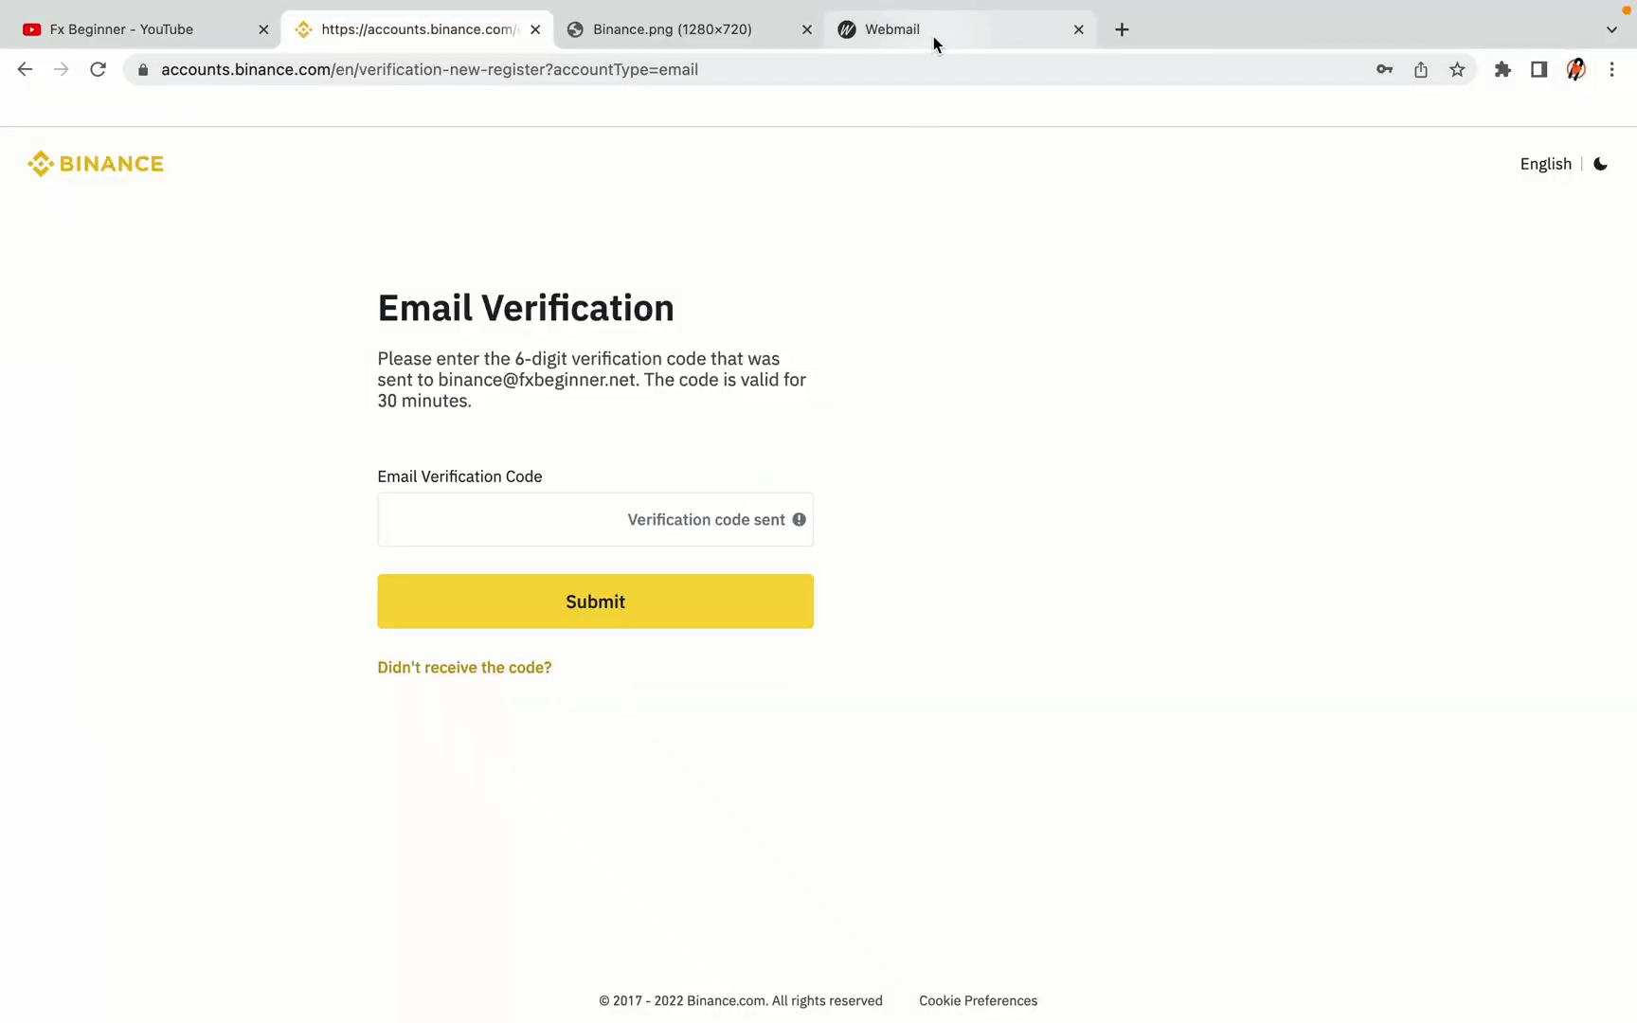
left_click_drag(933, 36, 661, 36)
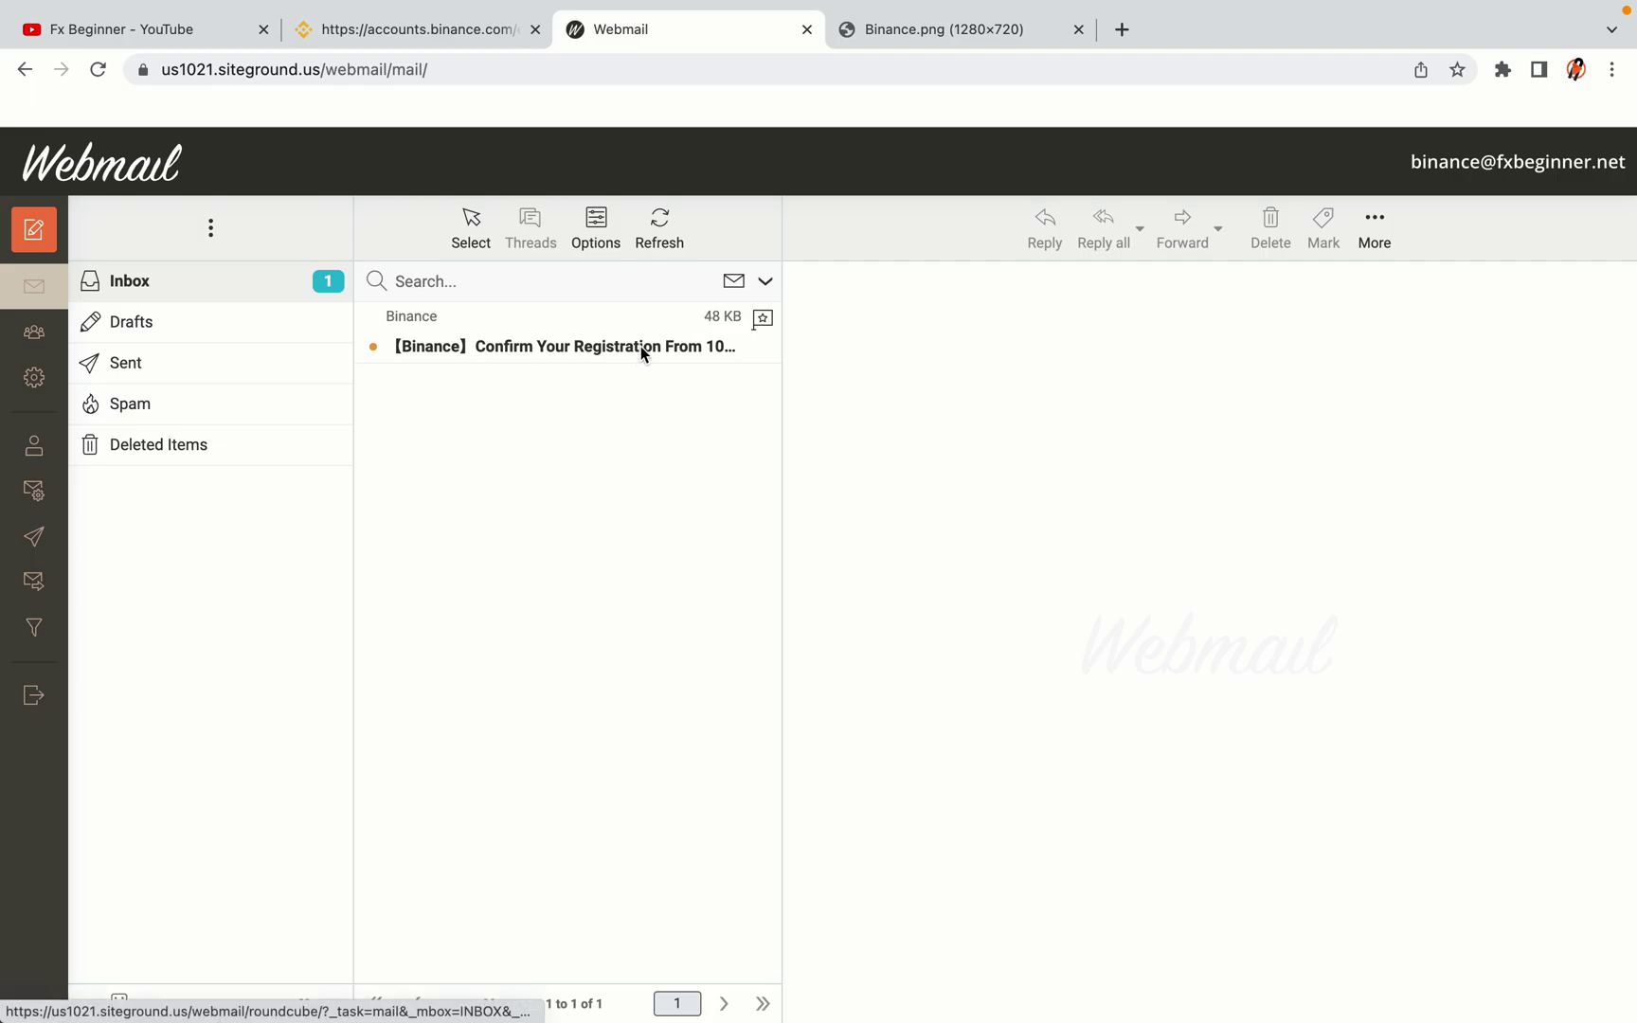
Copy the activation code from the 'Confirm Your Registration' email and return to Binance.
left_click(568, 345)
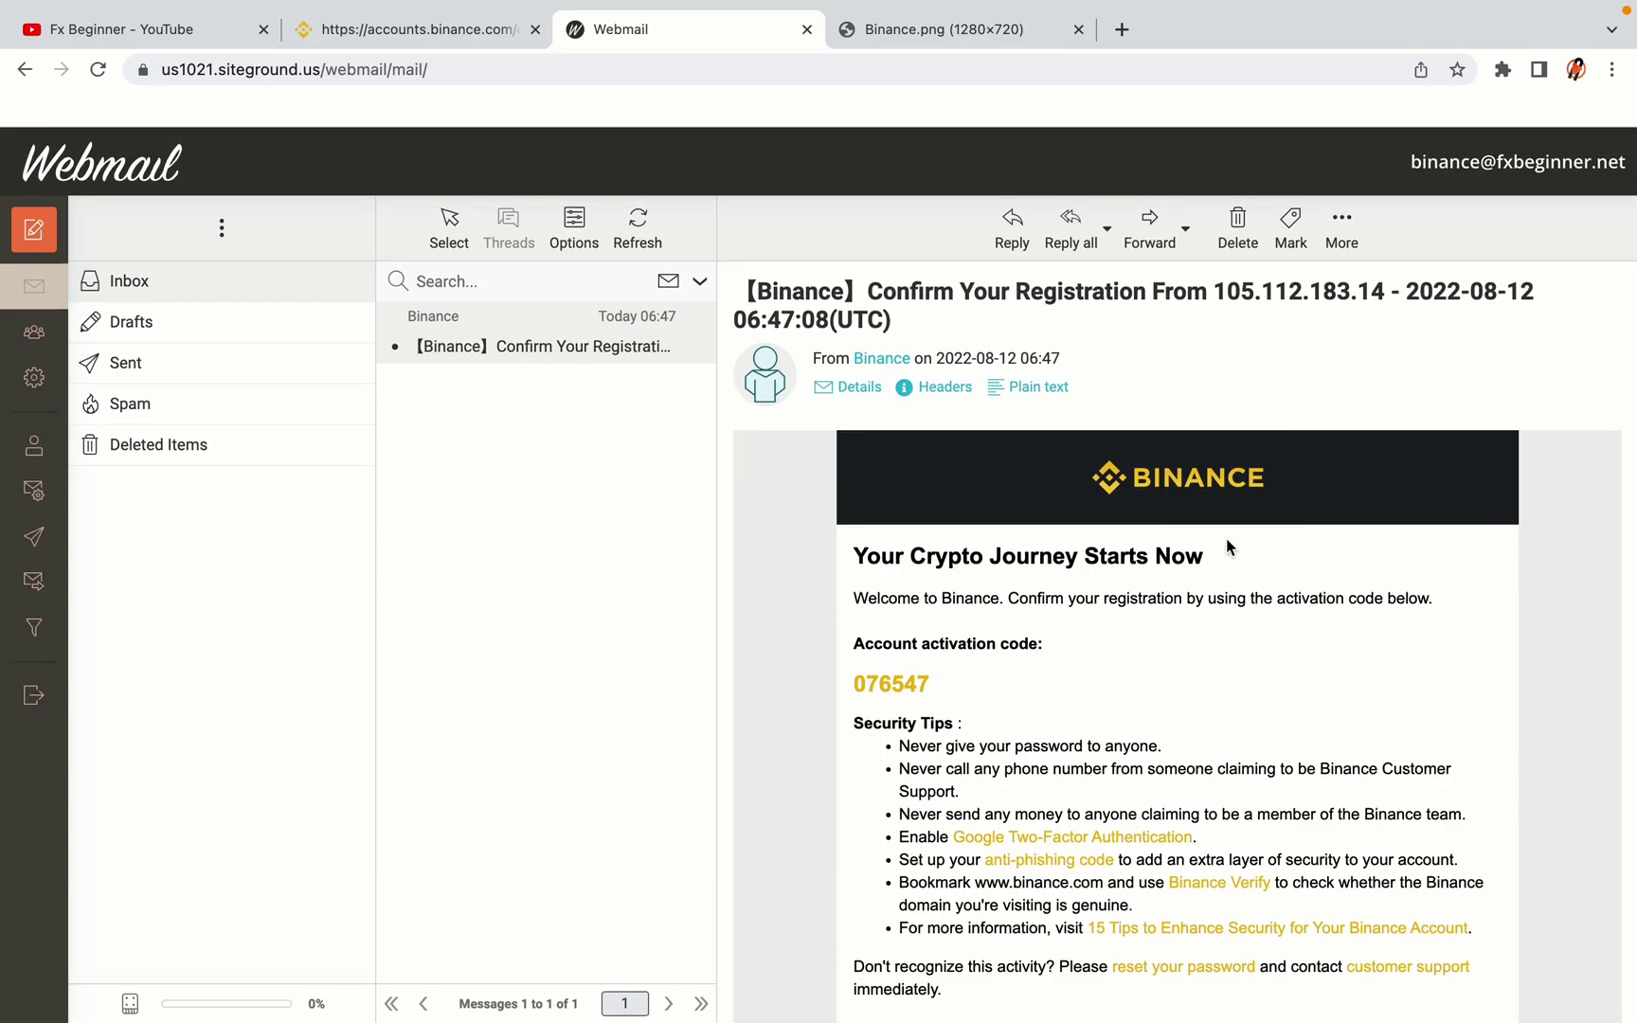
scroll(1227, 546, "down", 3)
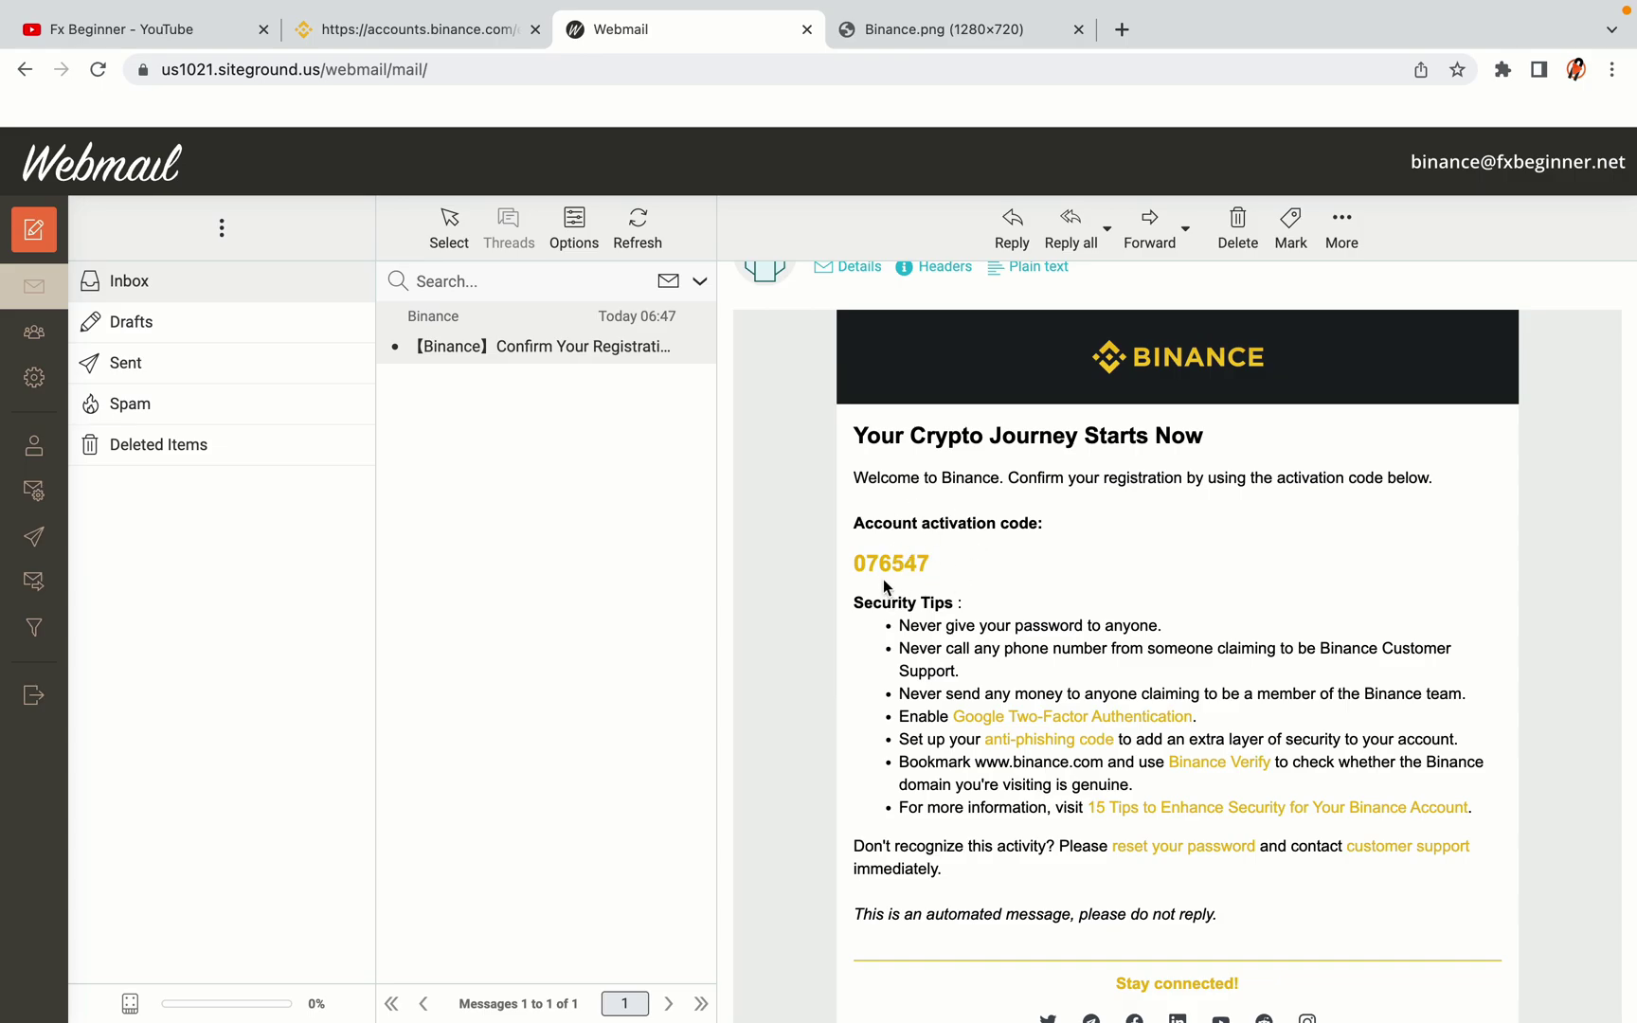
left_click_drag(853, 562, 927, 564)
left_click(936, 566)
right_click(928, 563)
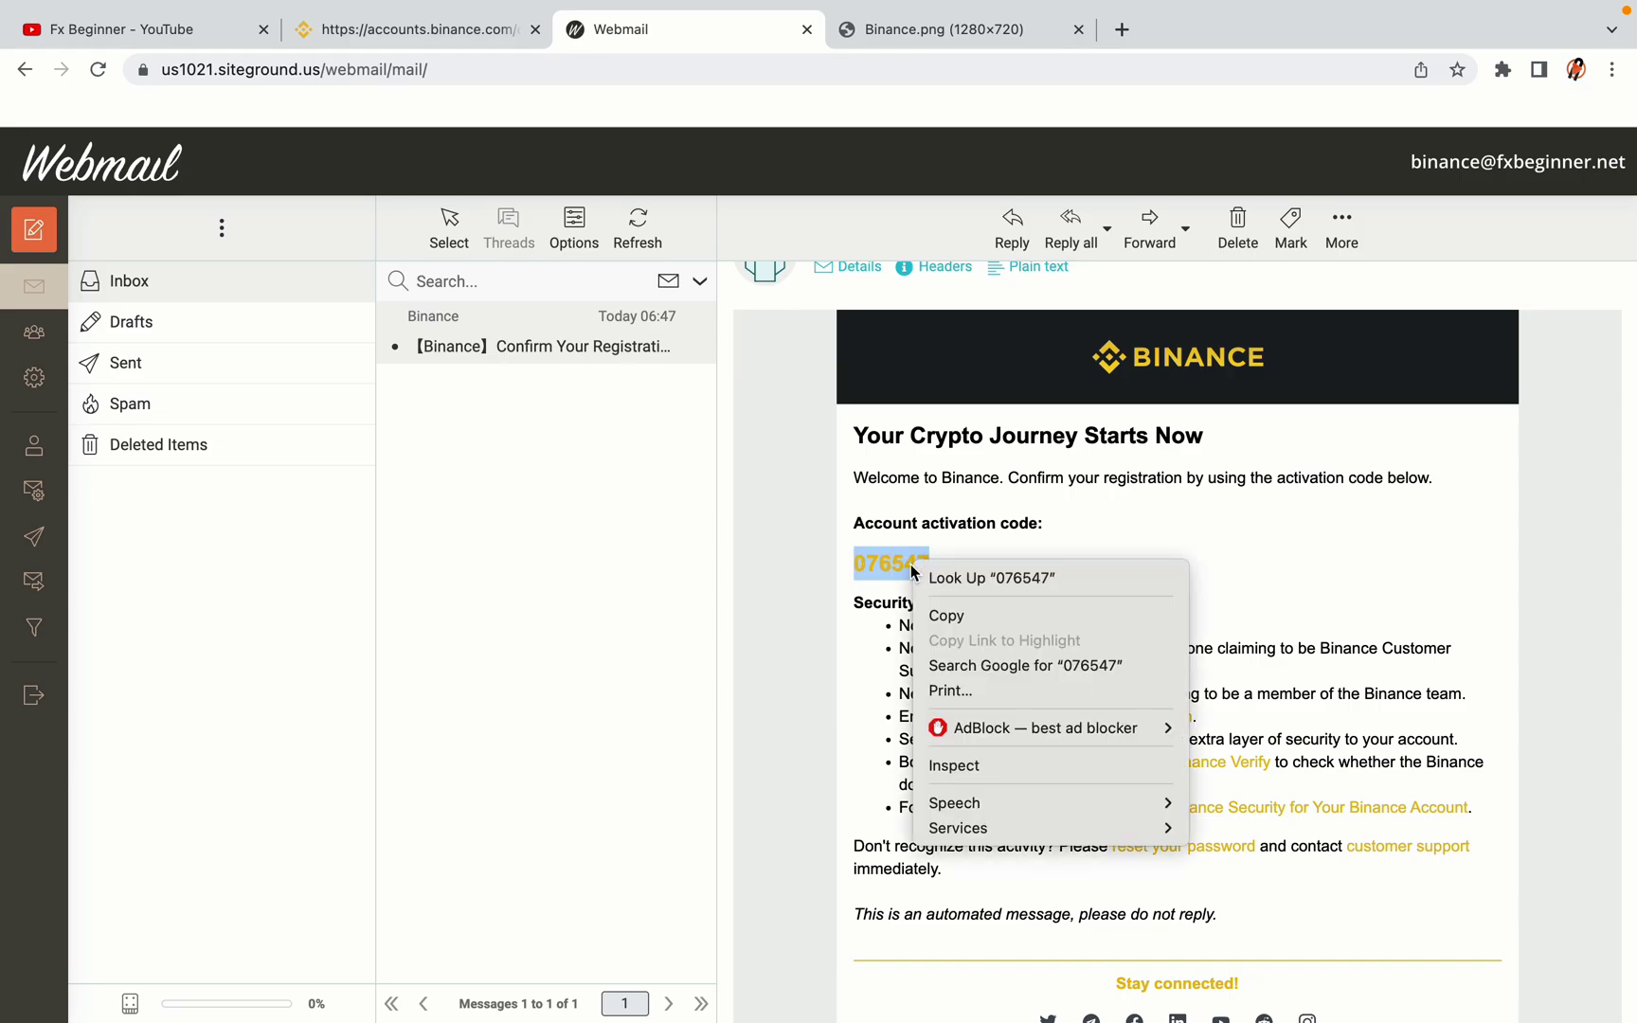
left_click(947, 613)
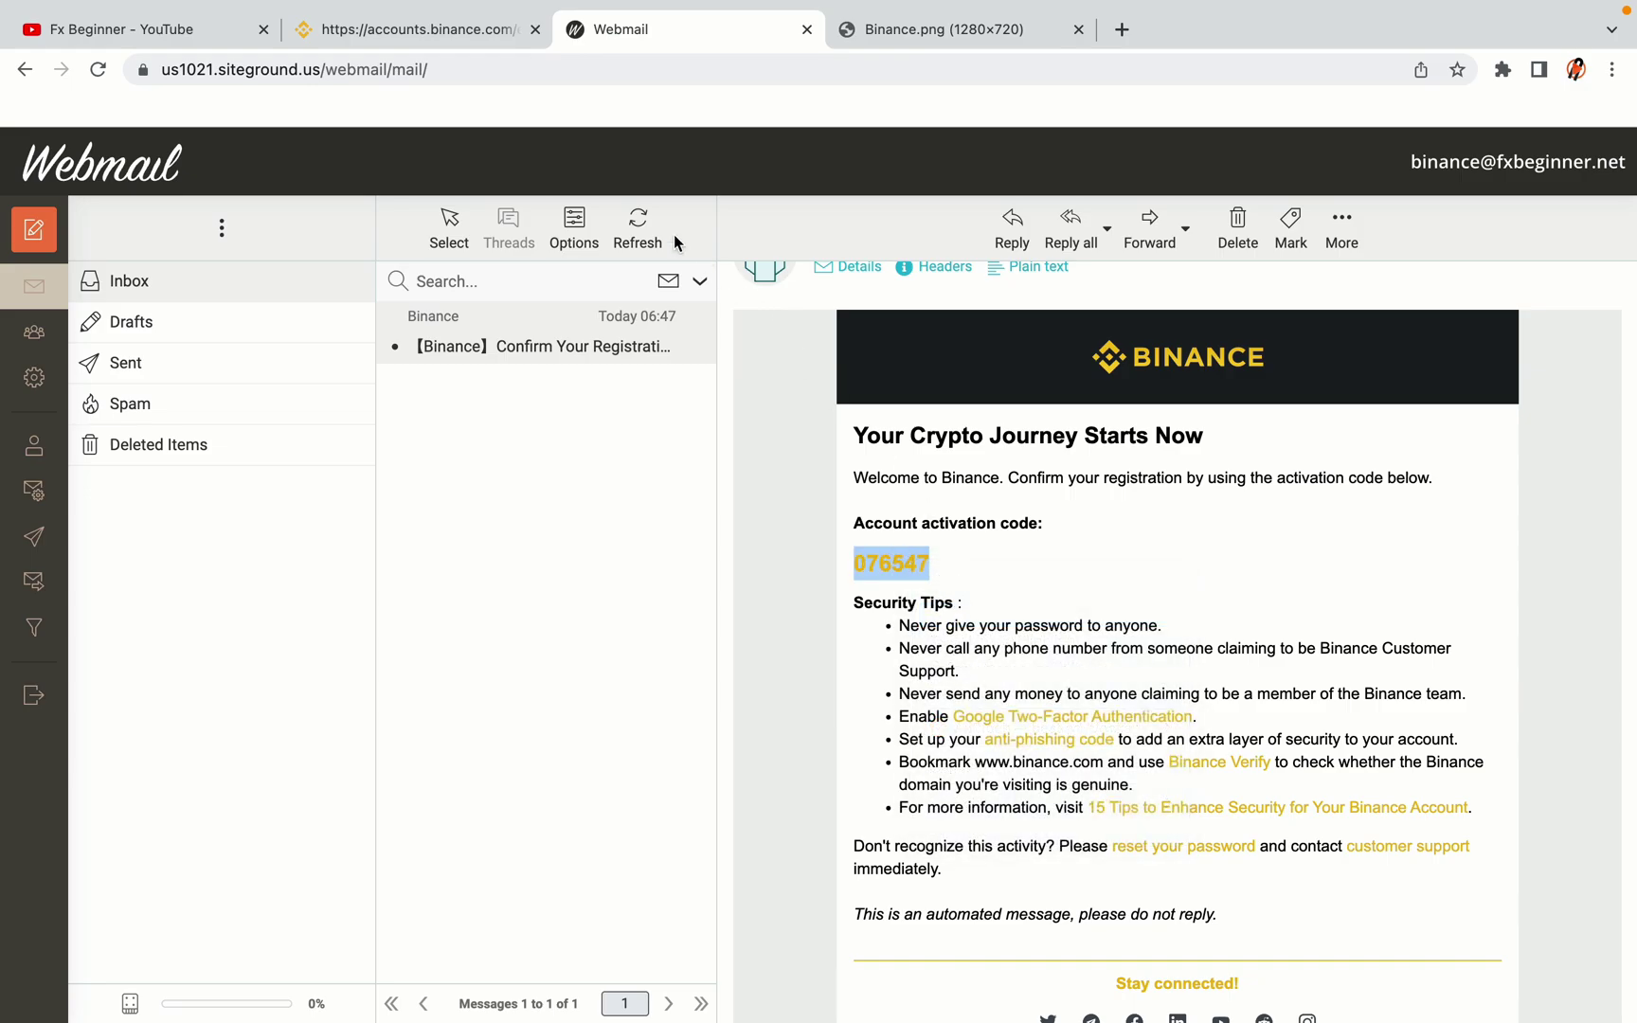
left_click(427, 29)
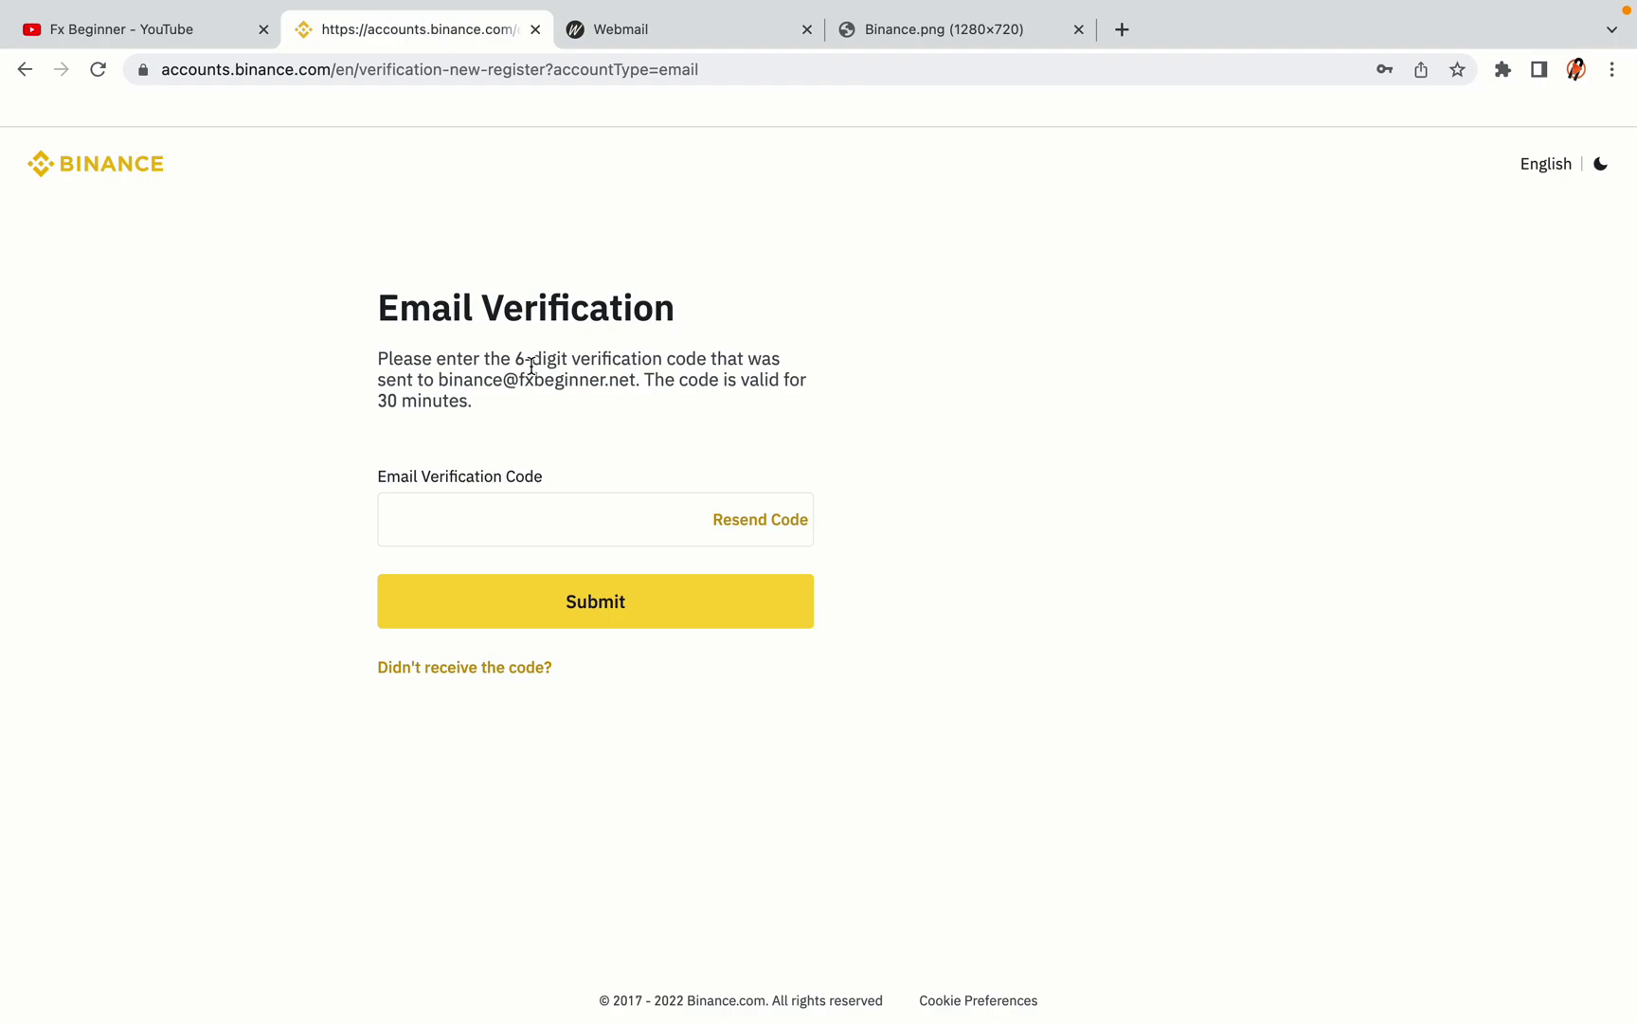
Paste the activation code into the Email Verification Code field and submit it.
left_click(497, 514)
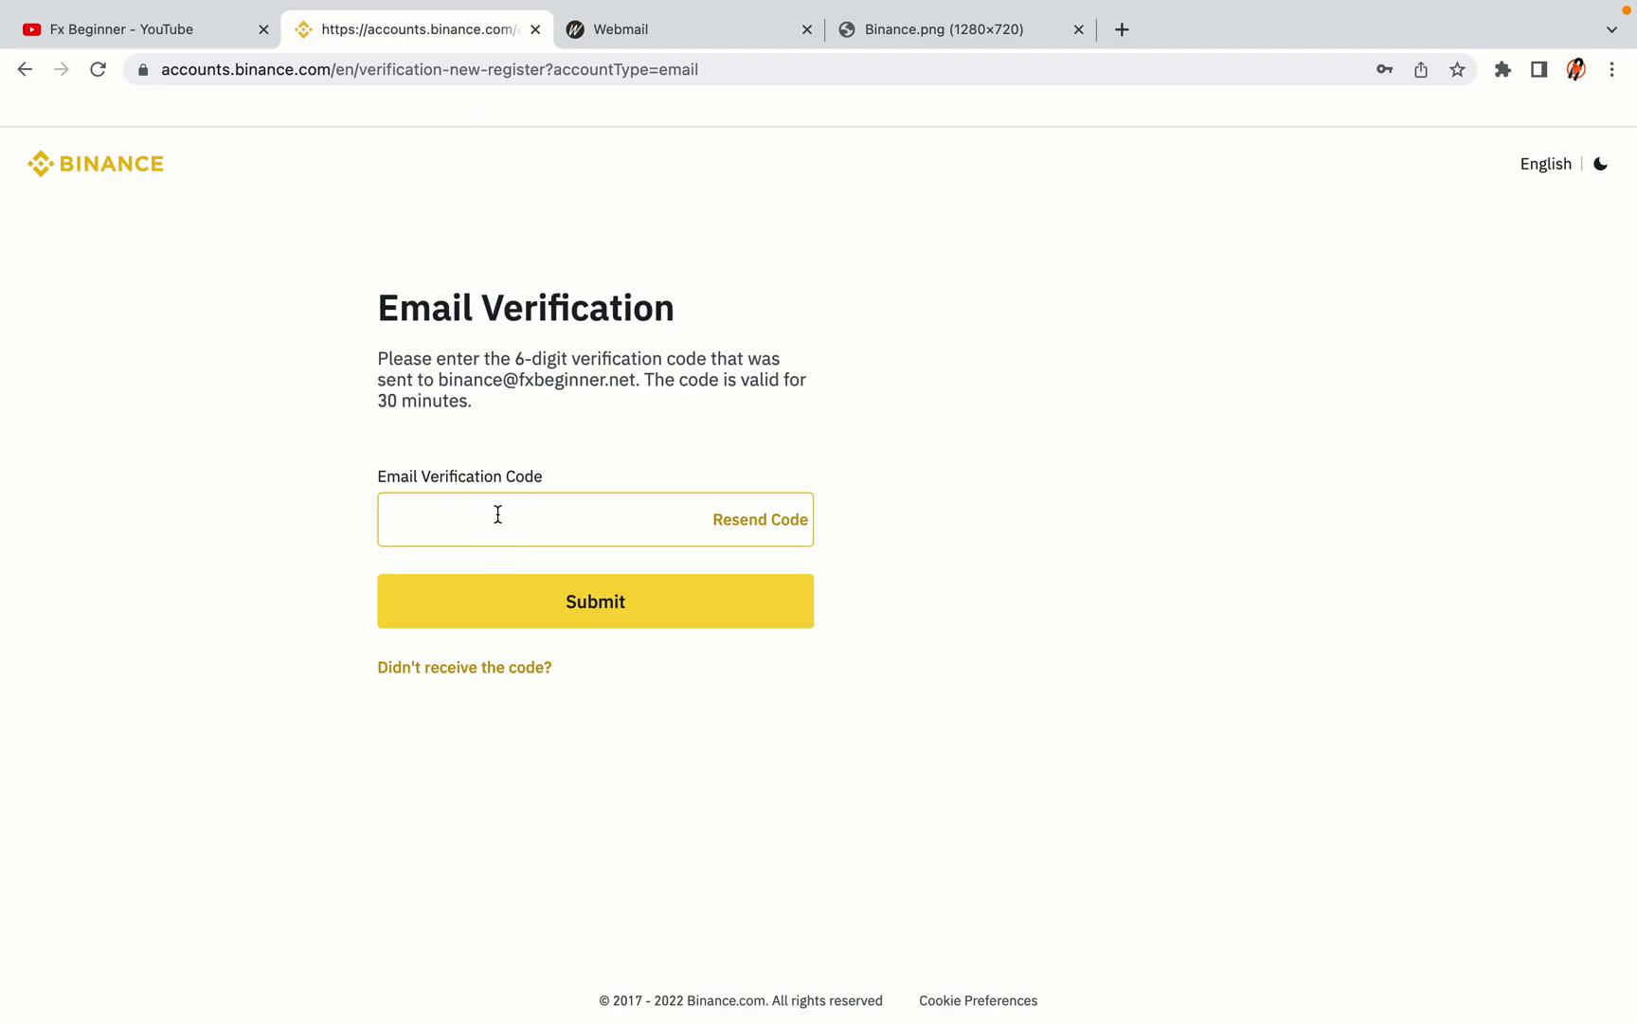
key("super+v")
left_click(289, 489)
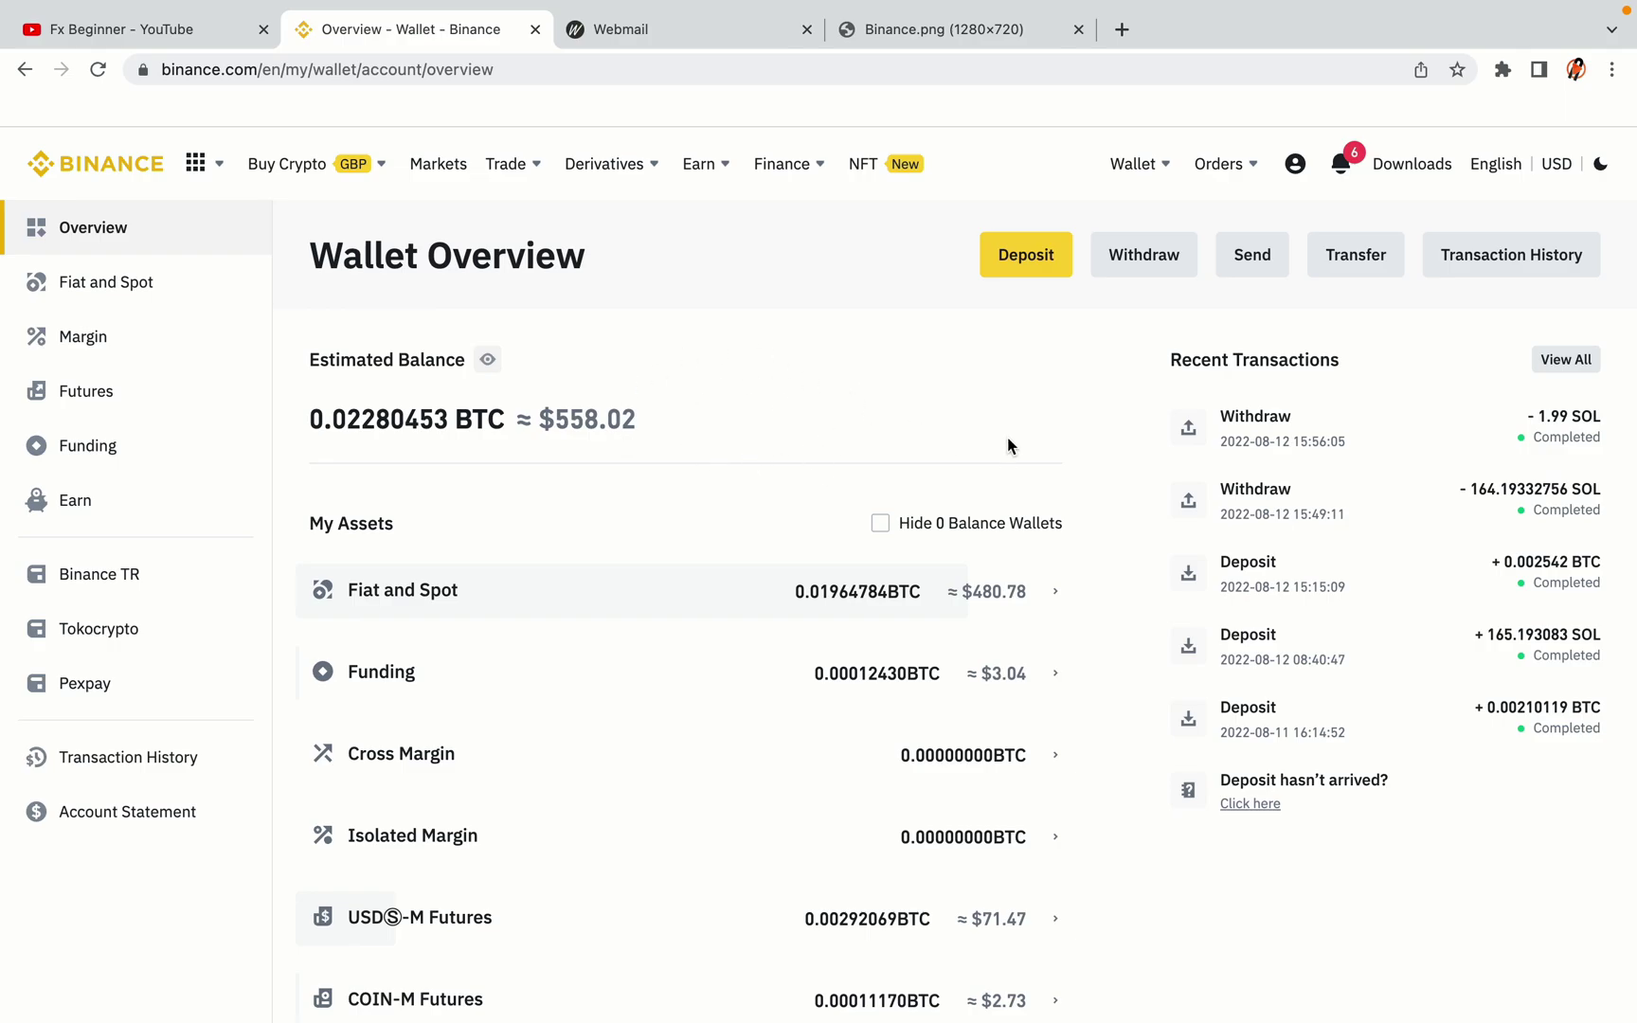
Review the wallet balances and the Buy Crypto and Trade menus, then go to the Binance home page.
scroll(1006, 440, "down", 3)
scroll(1007, 439, "down", 3)
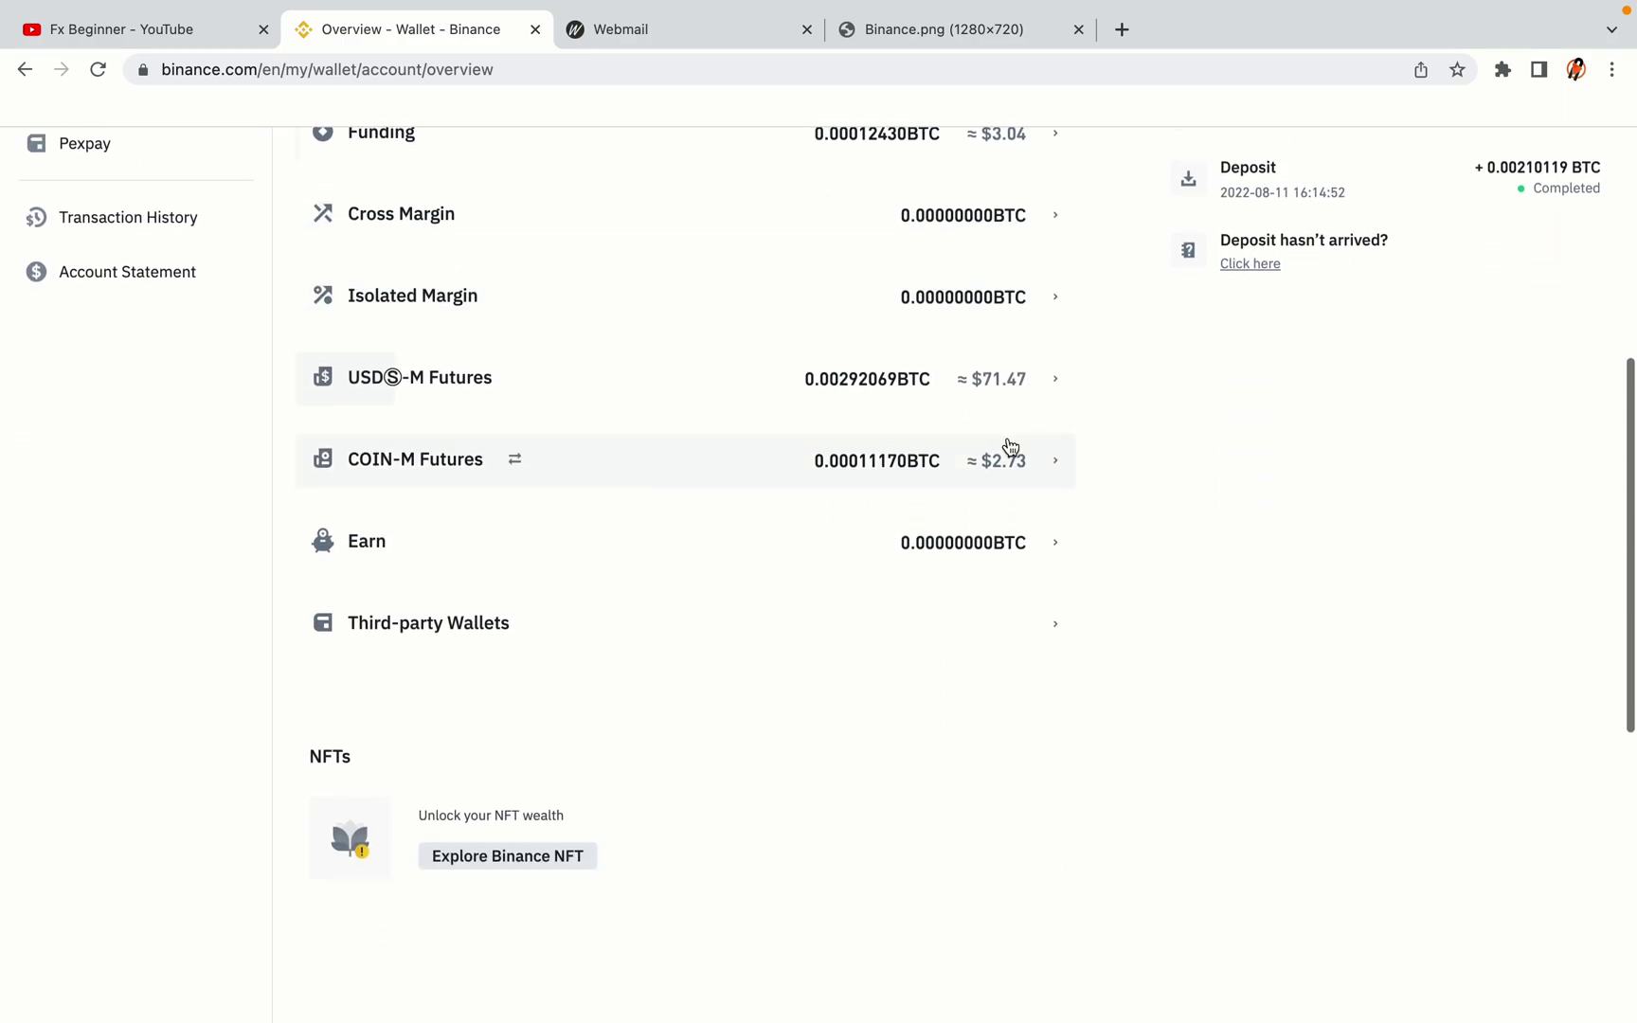
scroll(1007, 439, "up", 6)
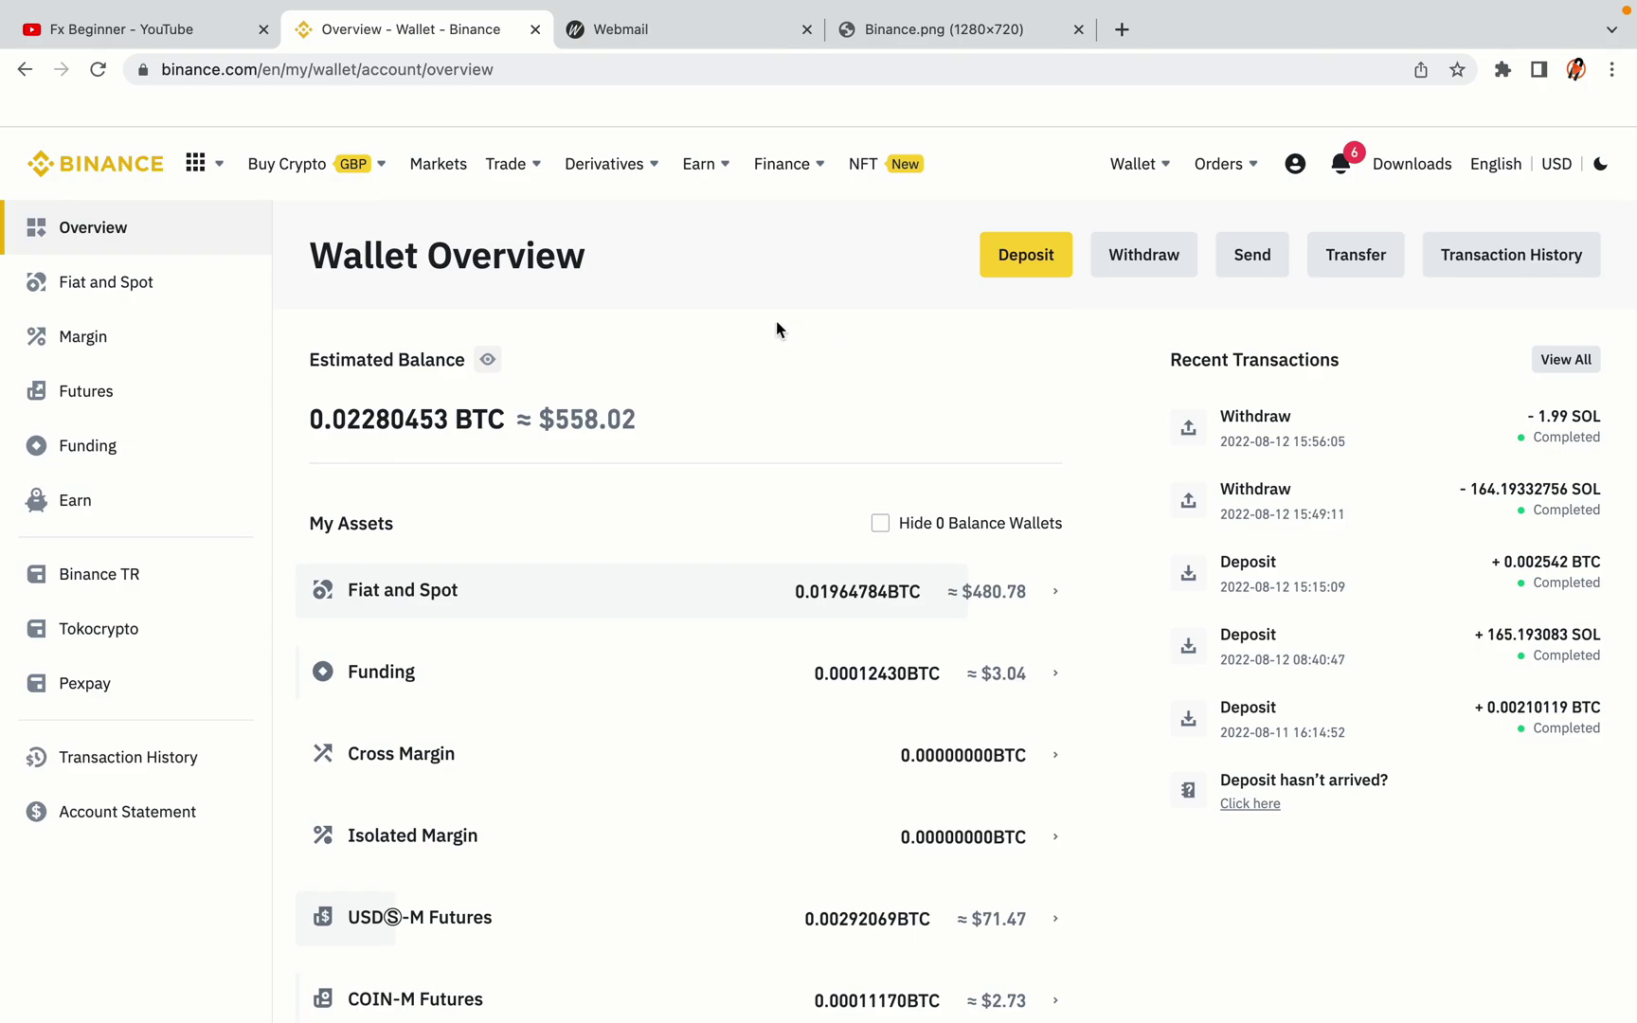
mouse_move(379, 169)
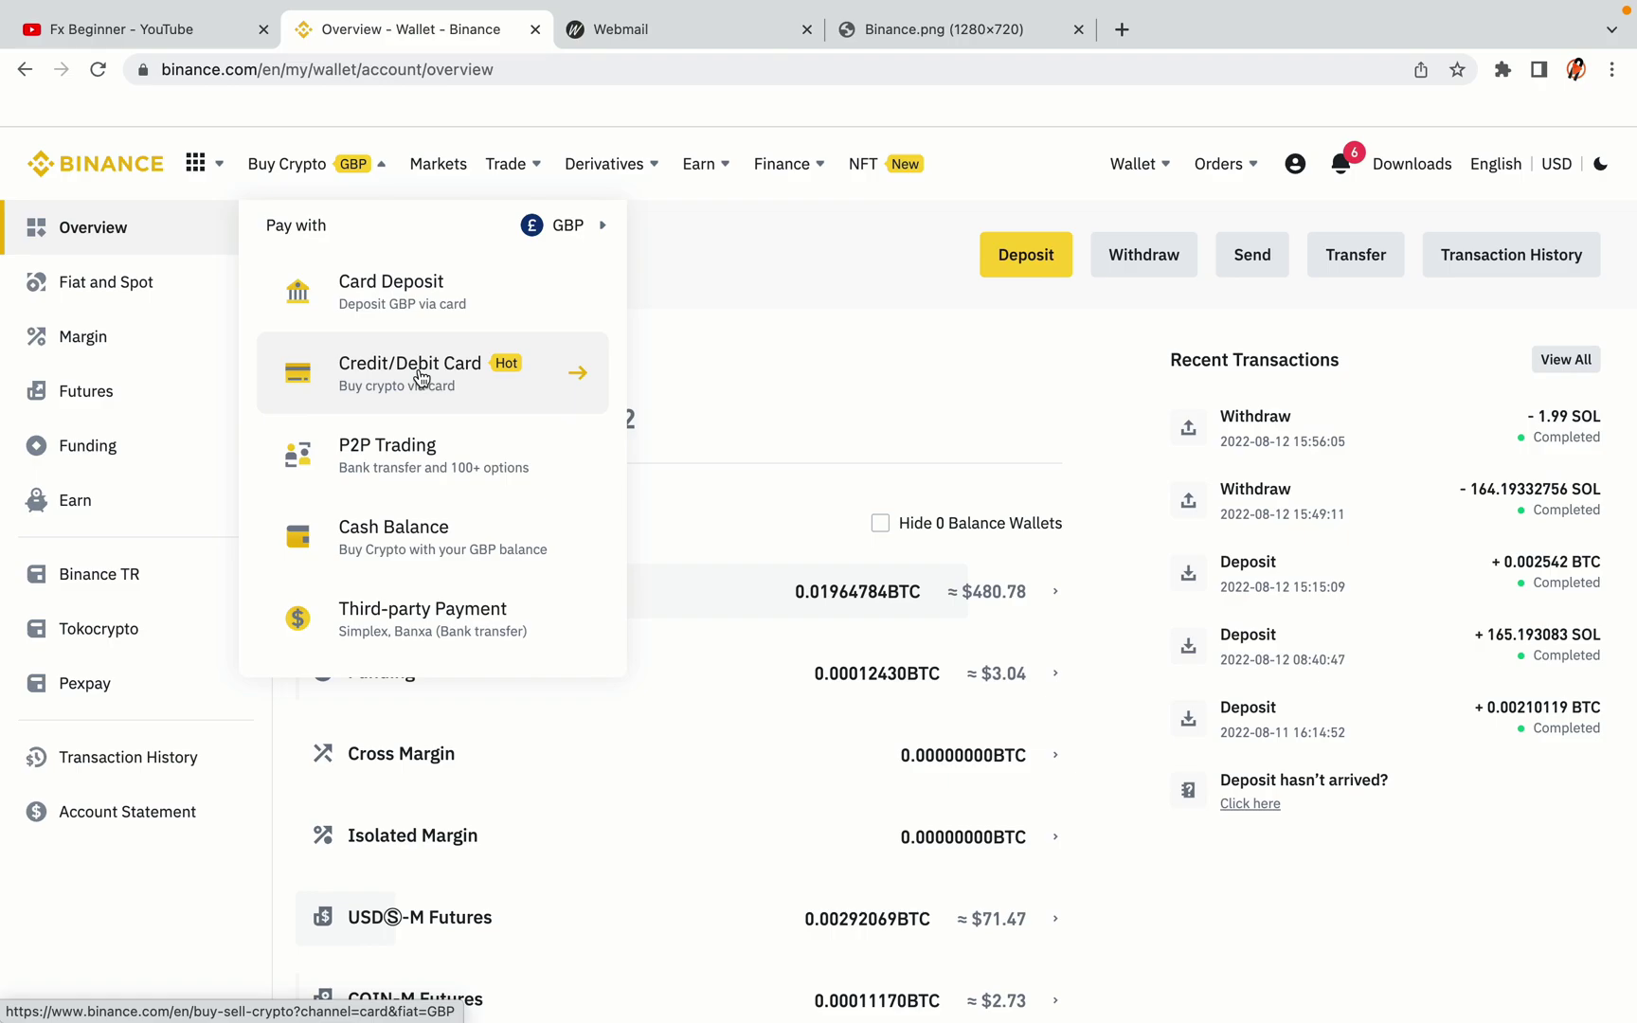
mouse_move(505, 167)
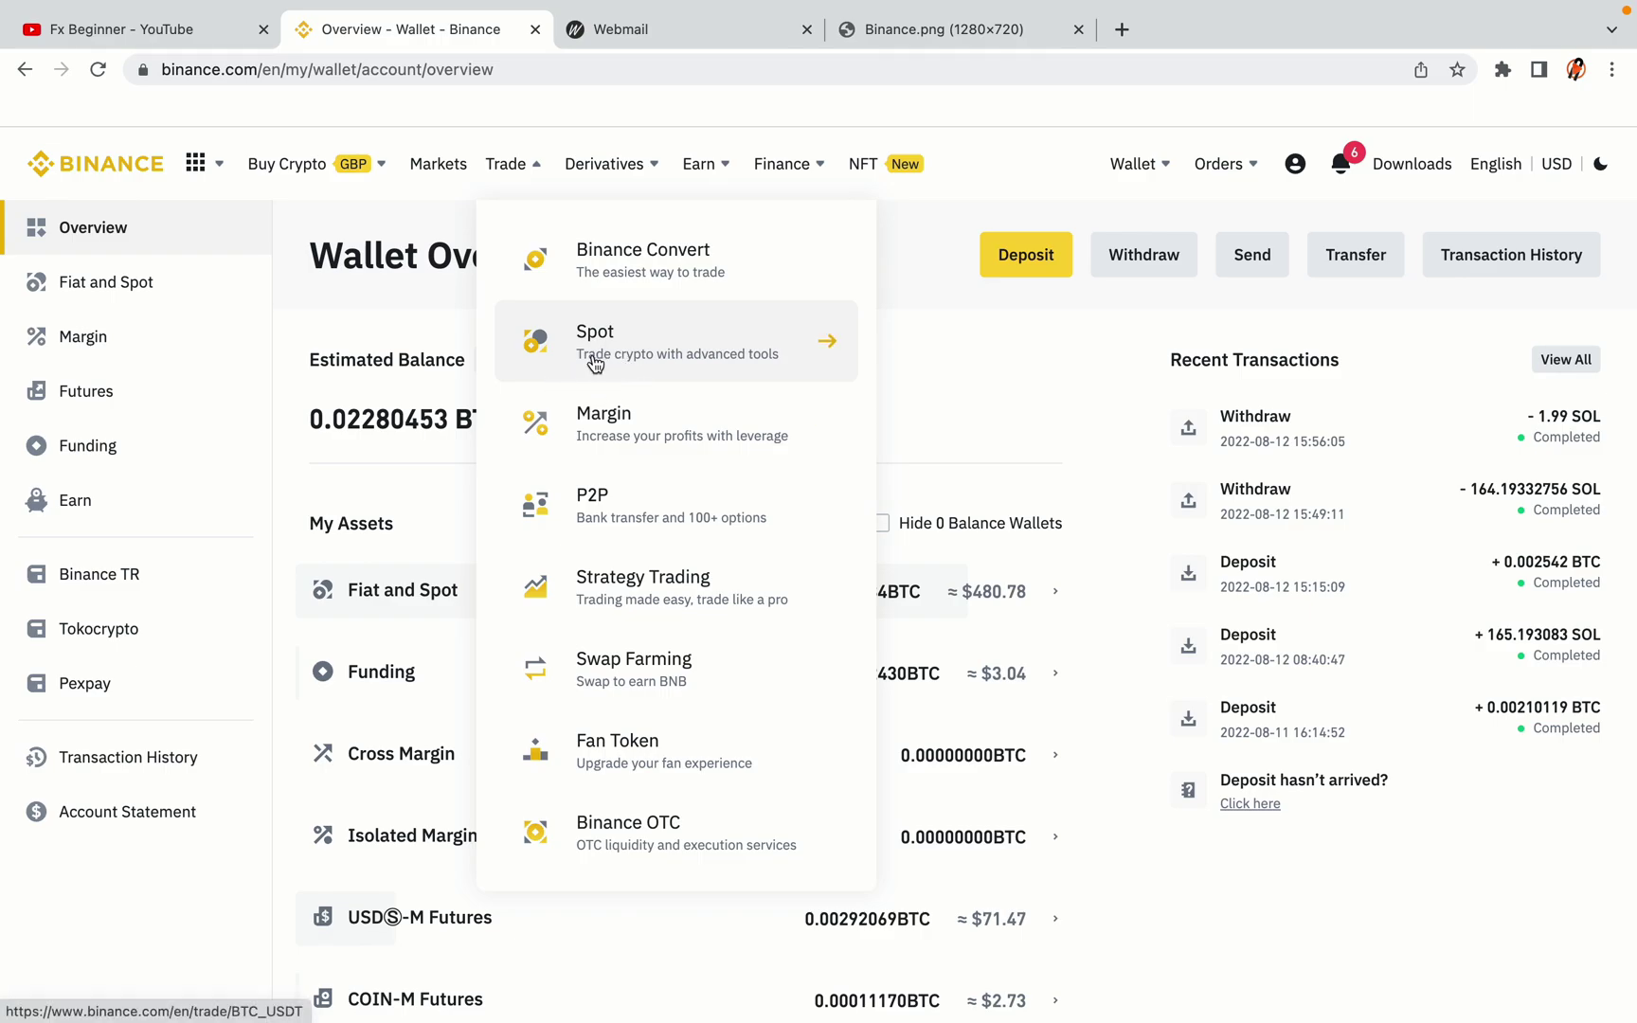
left_click(108, 155)
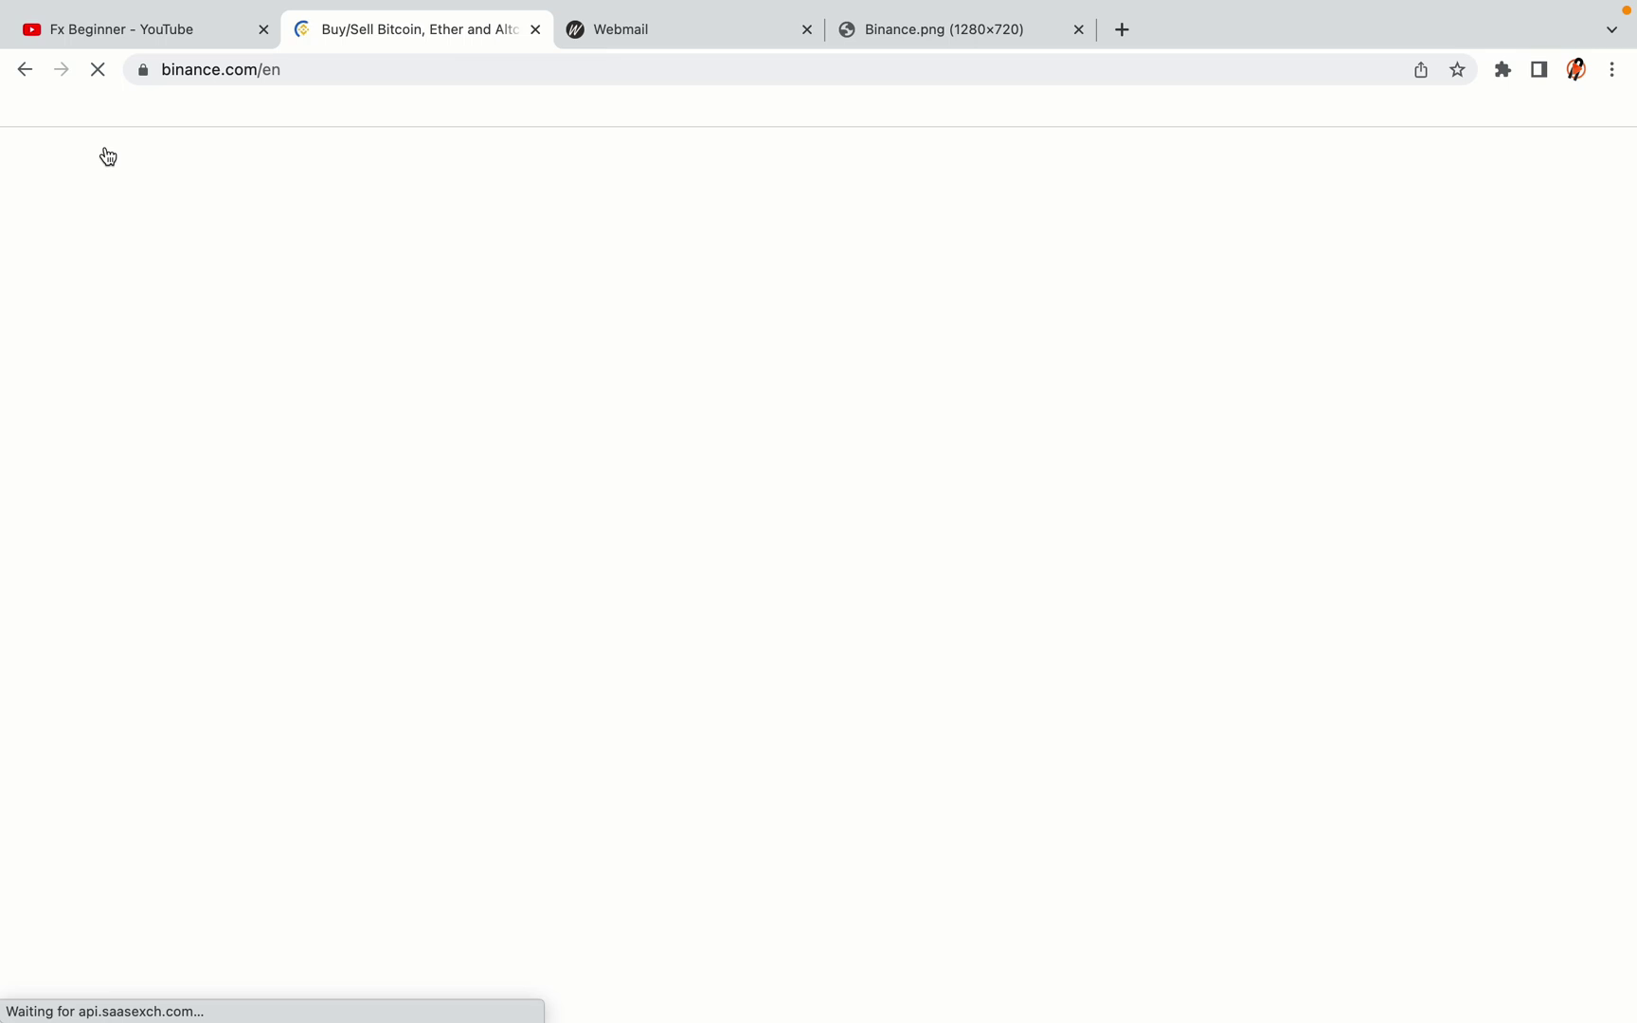